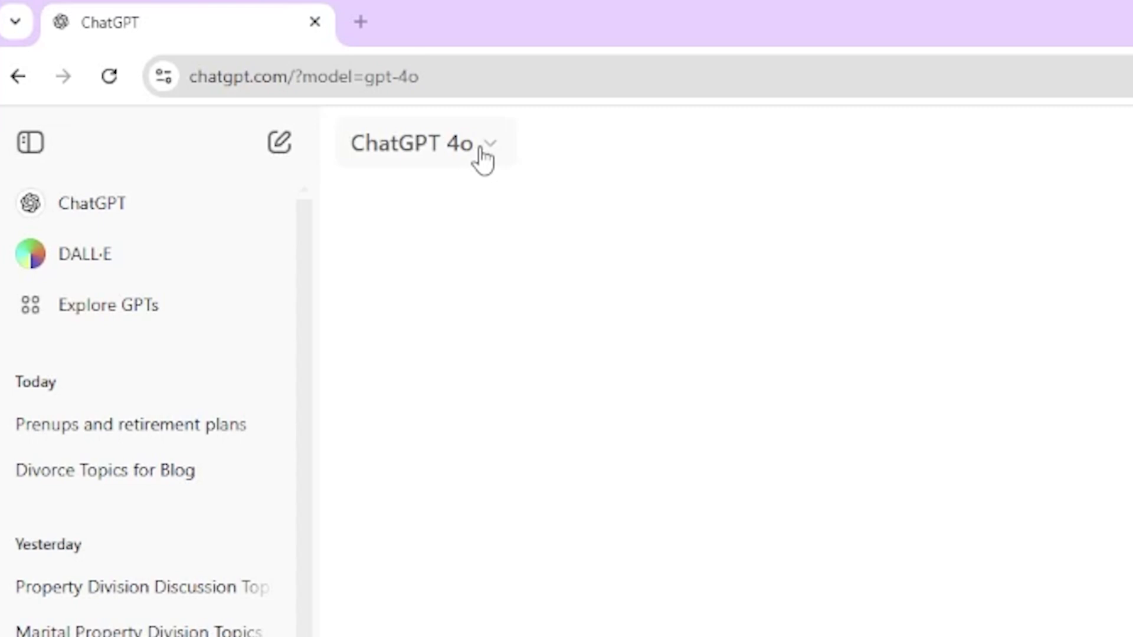
- Choose GPT-4o with canvas from the model list for the new chat
click(489, 159)
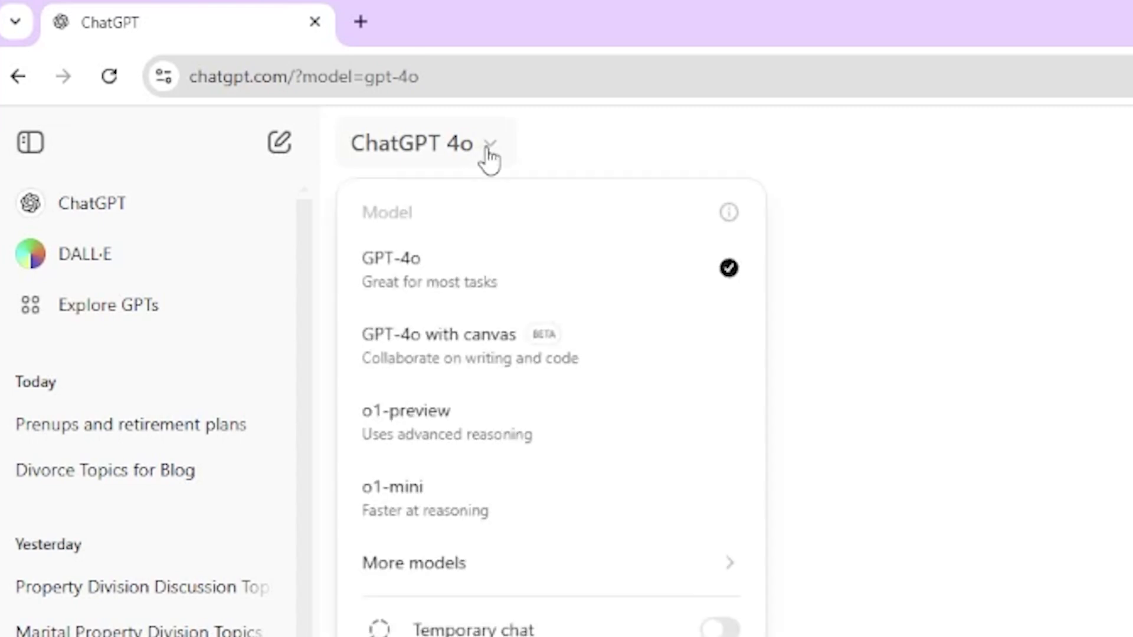
click(504, 363)
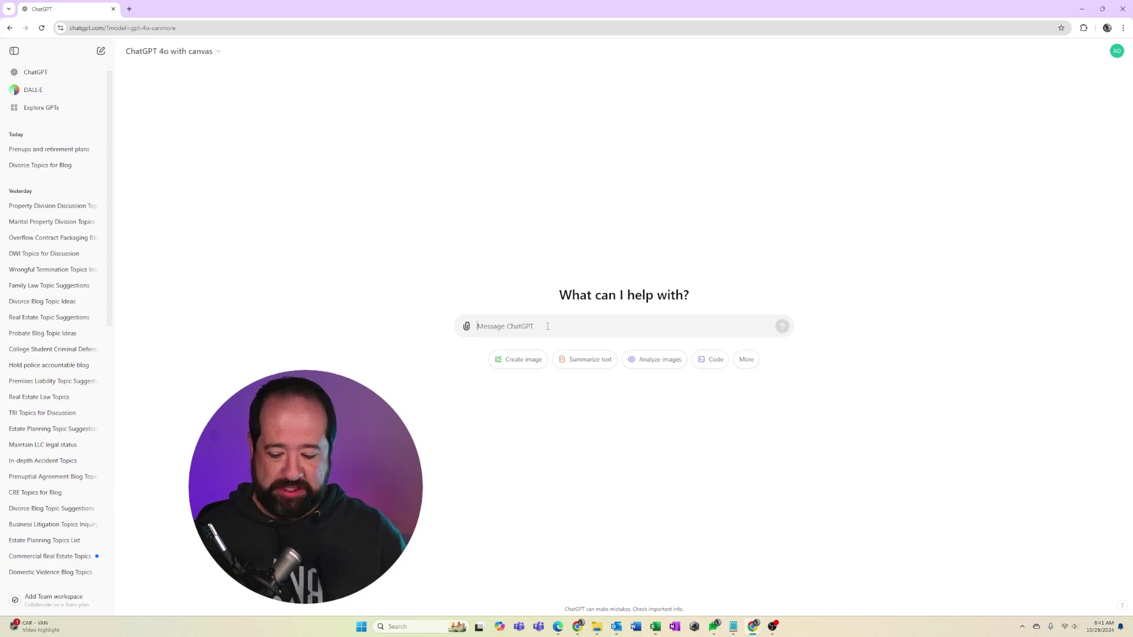
- Ask ChatGPT to write an article about the ideal watering times for cool season grasses
text(write)
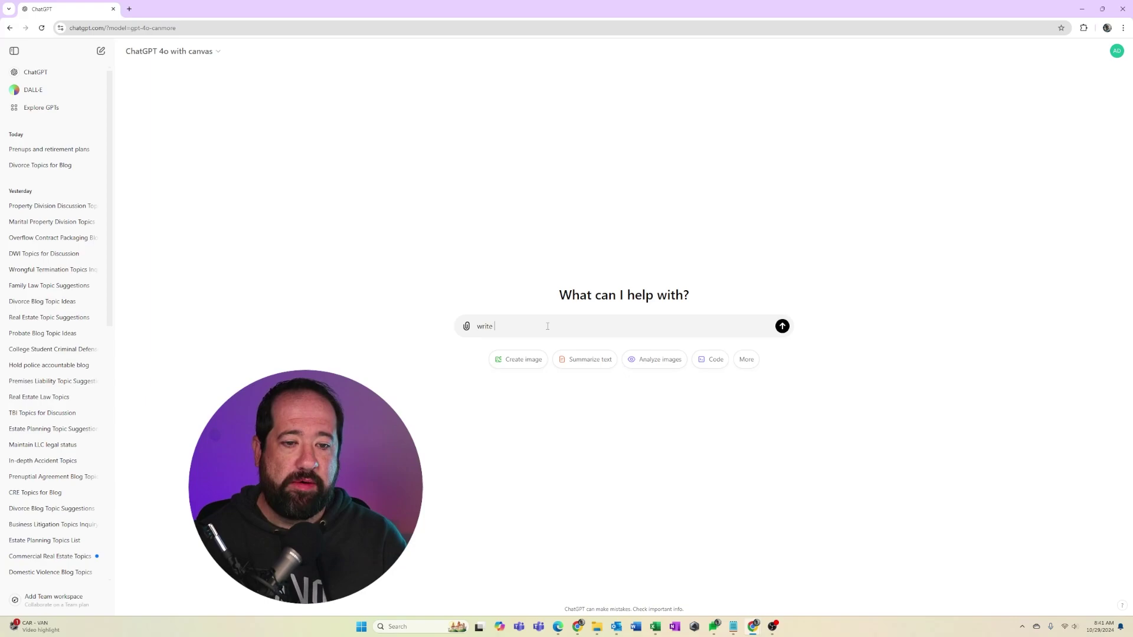
text( an article about the ideal )
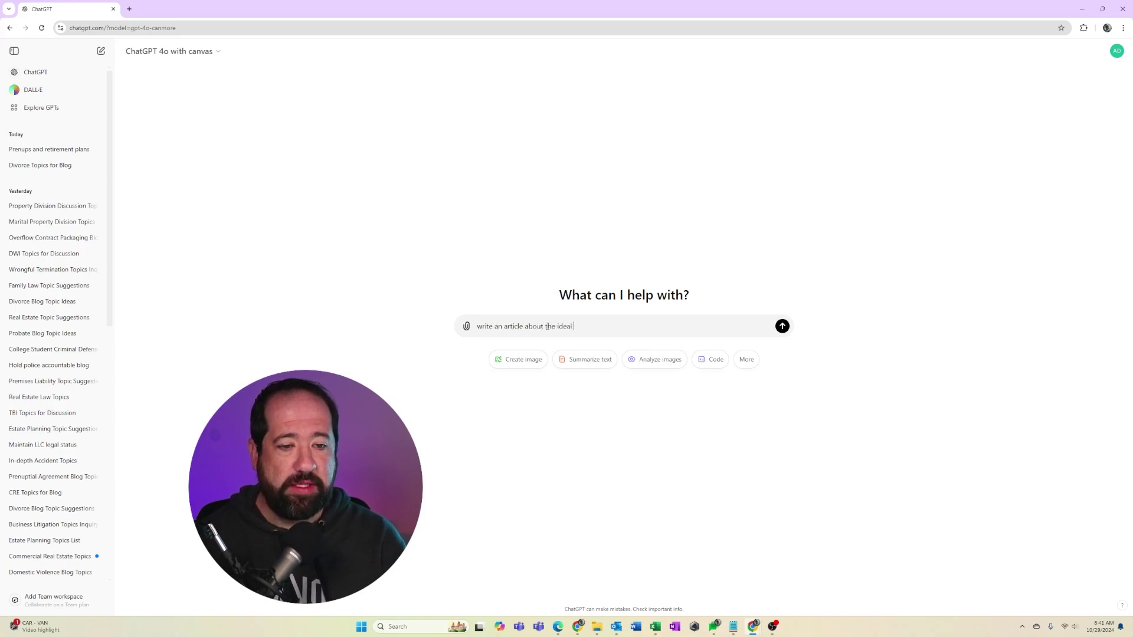
text(watering times for)
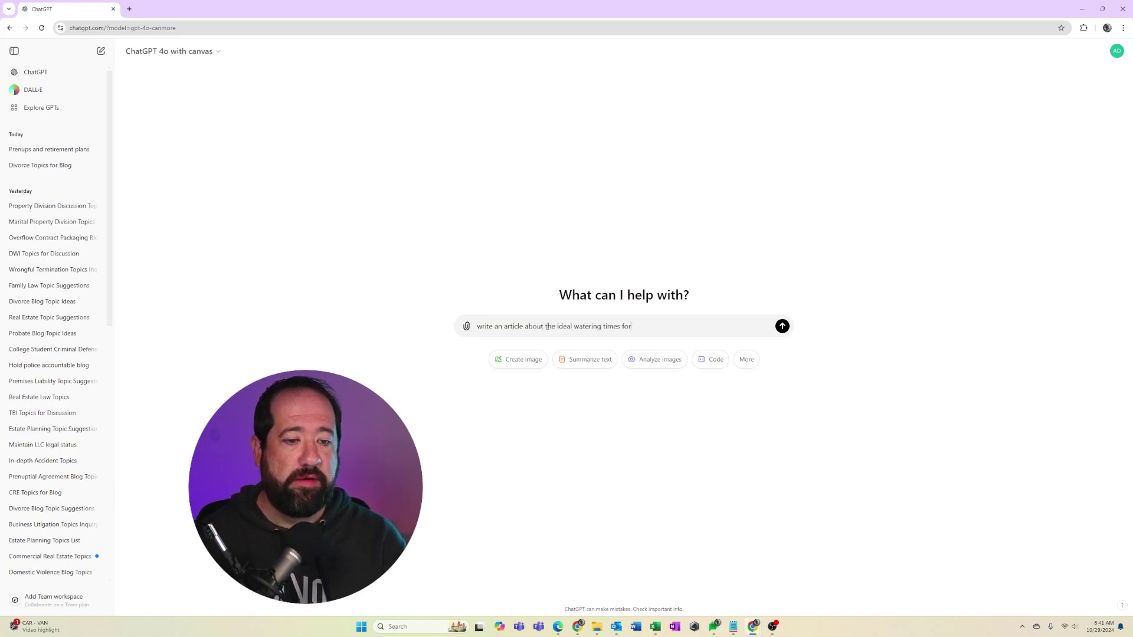
text( cool season g)
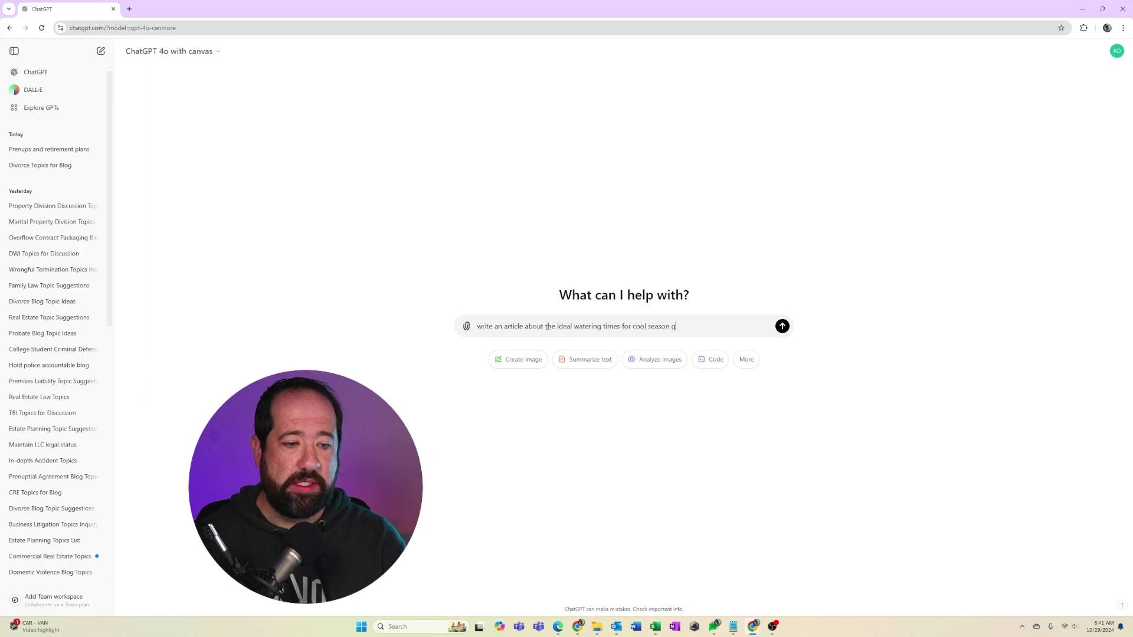
text(rasses)
key(Return)
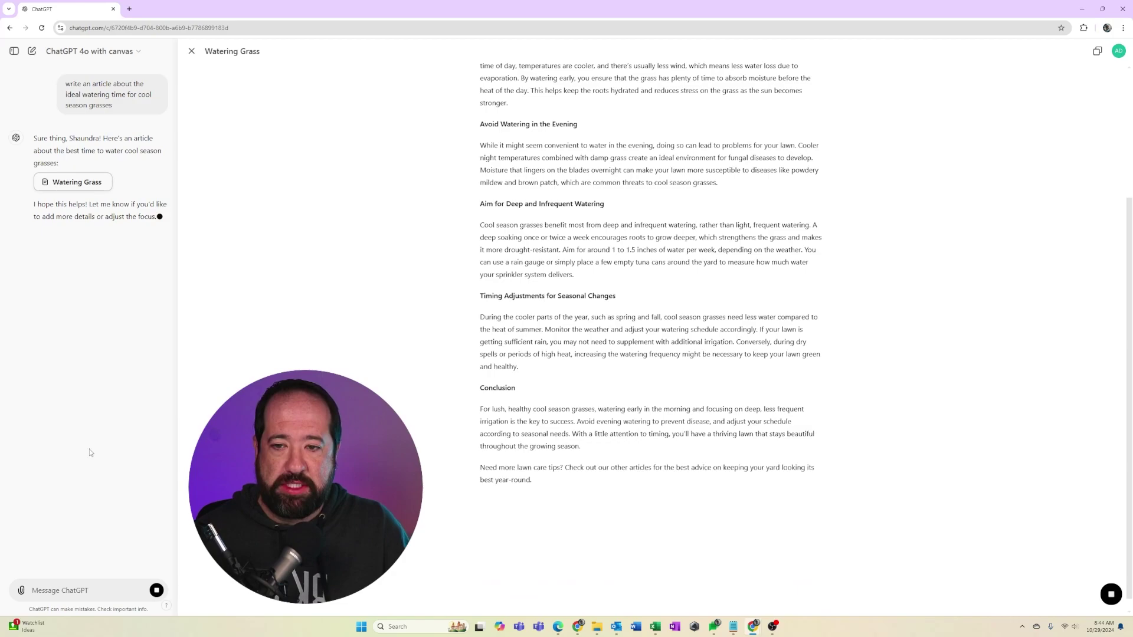
mouse_move(1110, 596)
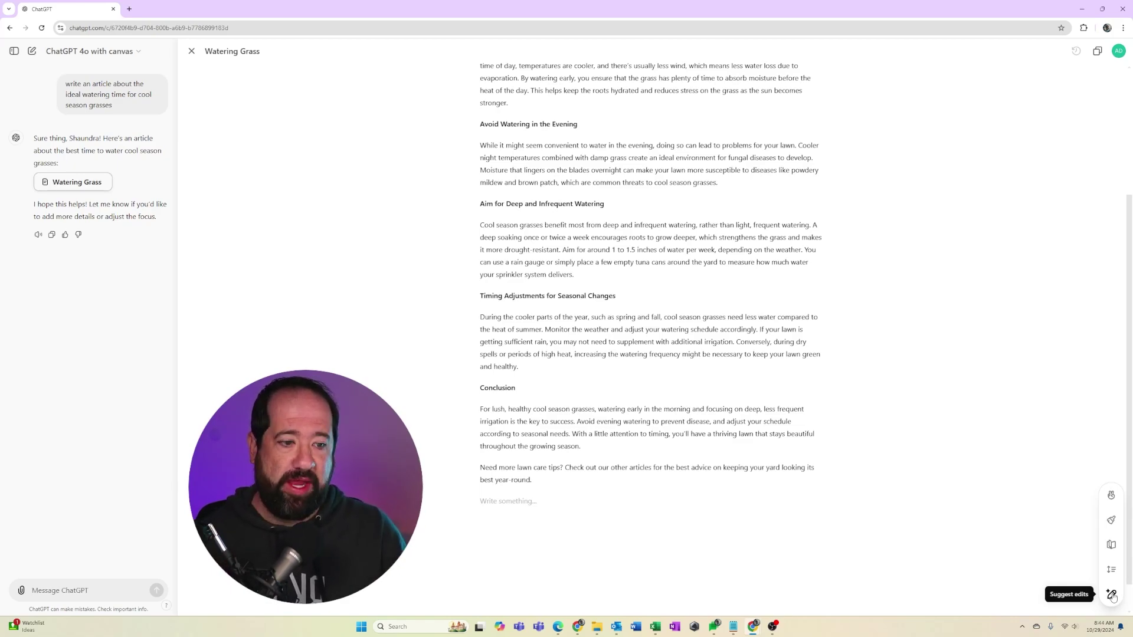
scroll(938, 434, up, 3)
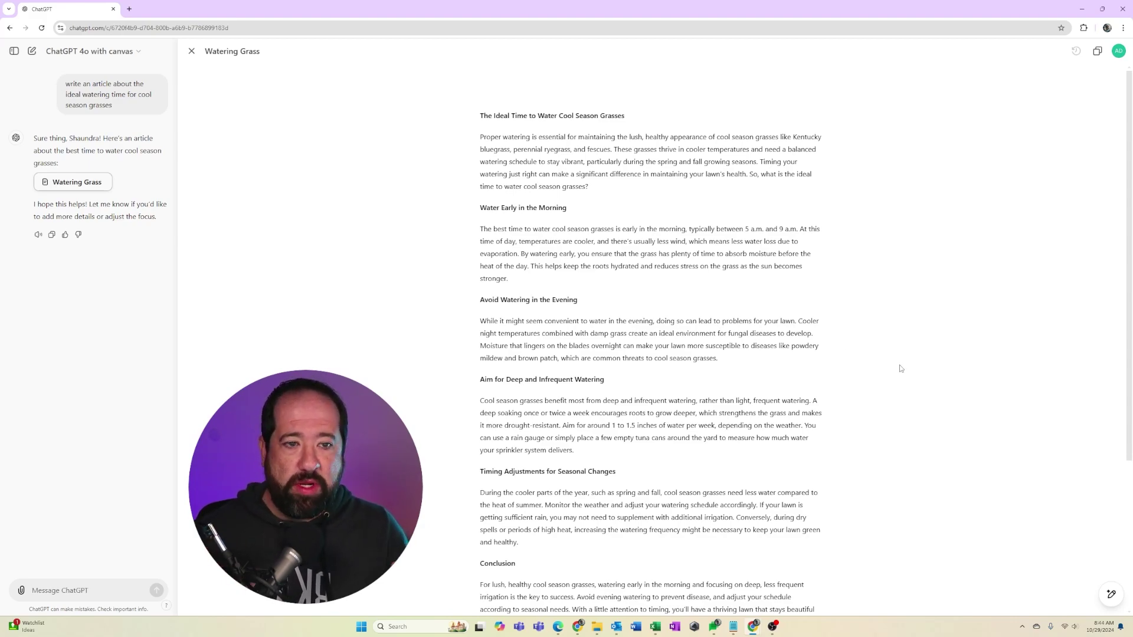
scroll(618, 246, down, 3)
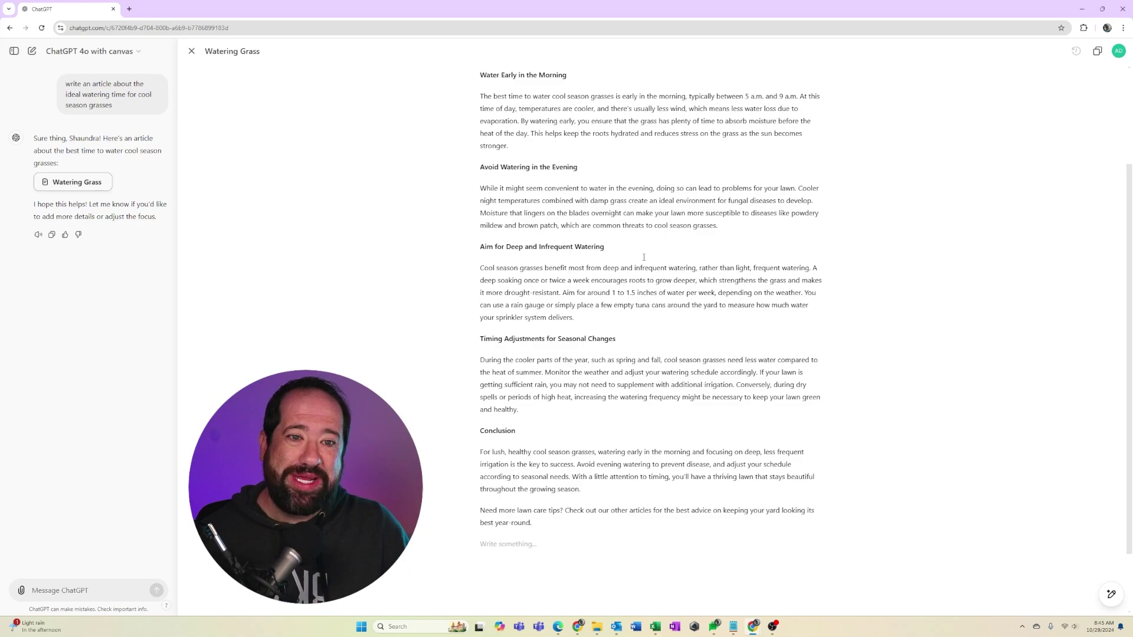
scroll(686, 305, up, 2)
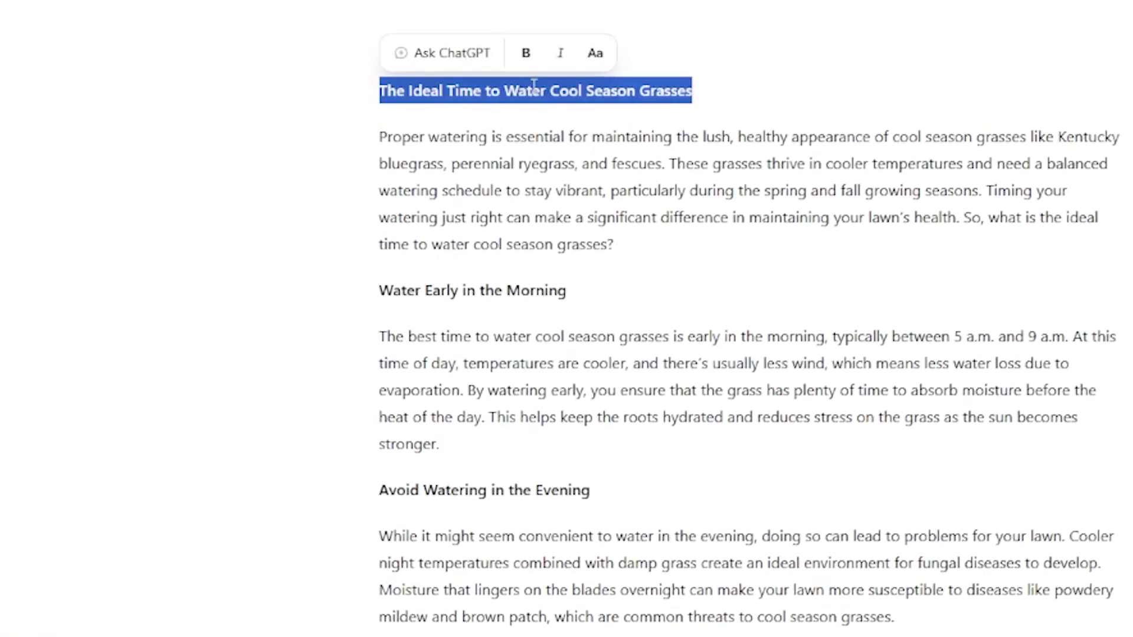
- Have ChatGPT turn the selected article title into an H1 heading
click(434, 62)
text(turnthis)
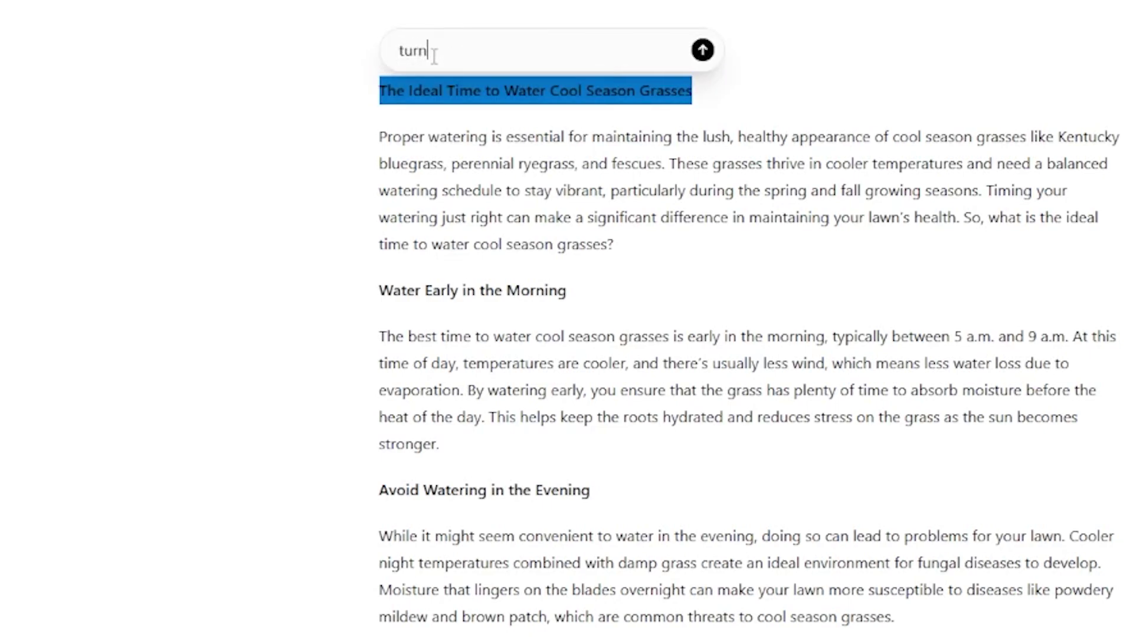
key(BackSpace)
key(BackSpace)
key(BackSpace)
key(BackSpace)
key(BackSpace)
text(this into an H1)
key(BackSpace)
key(BackSpace)
text(h1)
key(Return)
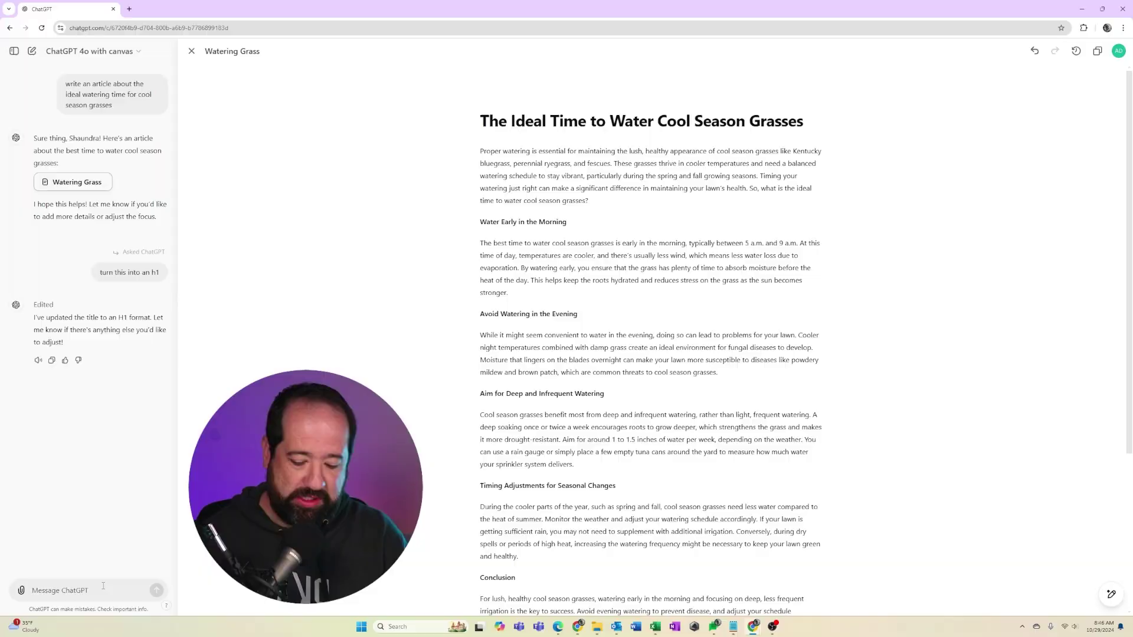
- Make every heading except the first one an H2, down through Conclusion
text(make all the headings, except for the first one, an h2)
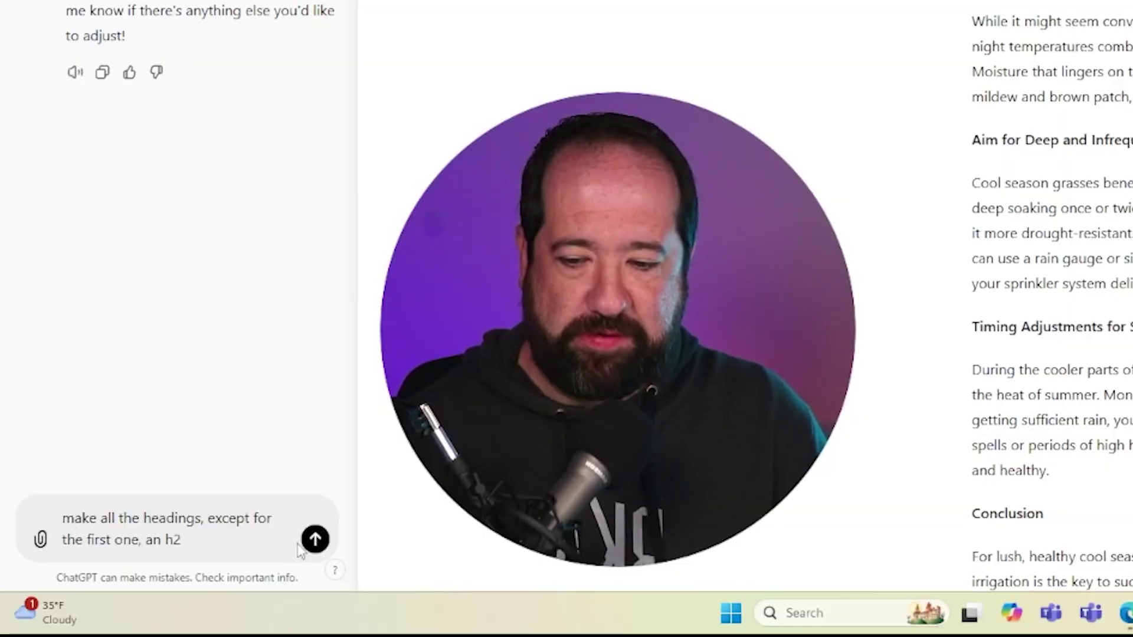
click(315, 539)
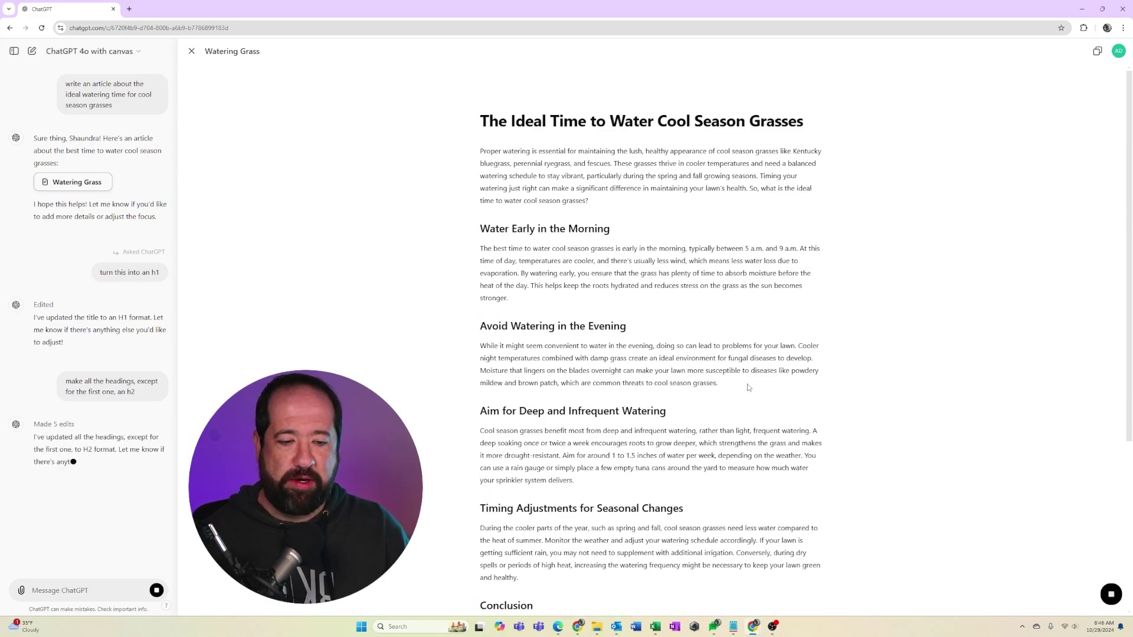
scroll(748, 388, down, 3)
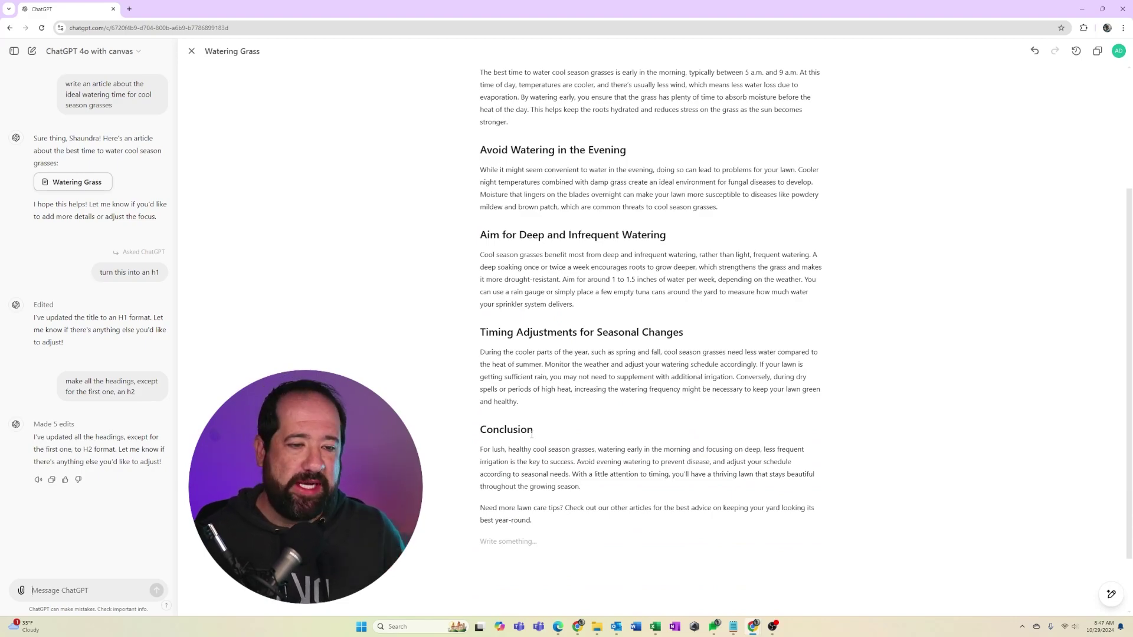
- Ask for a more creative Conclusion heading, which becomes 'Final Thoughts for a Flourishing Lawn'
click(532, 433)
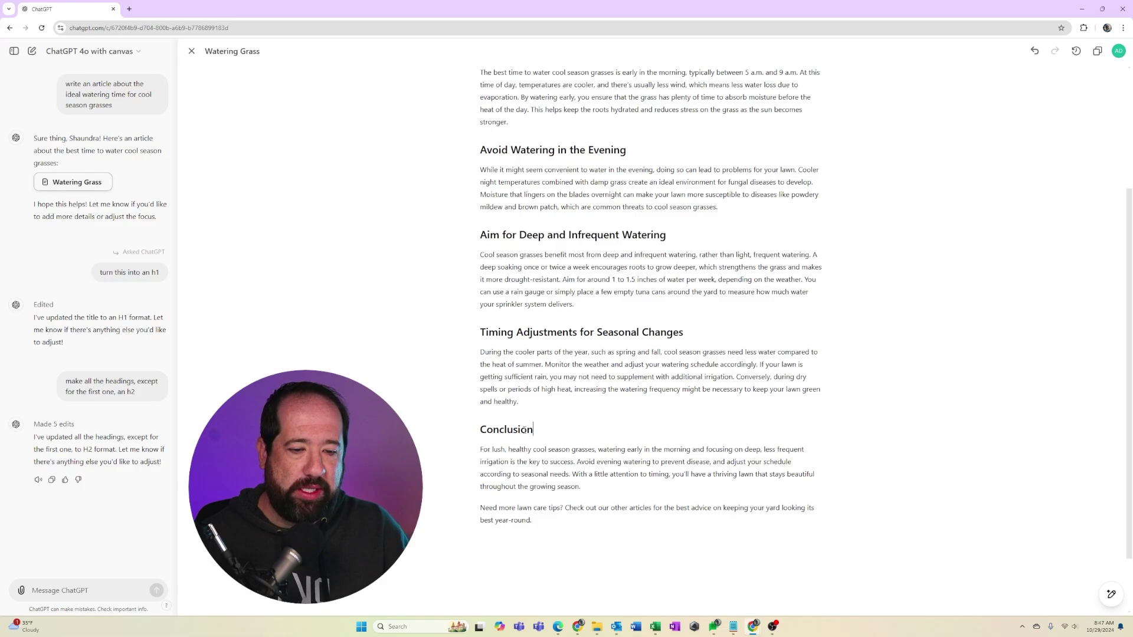
double_click(524, 430)
click(522, 408)
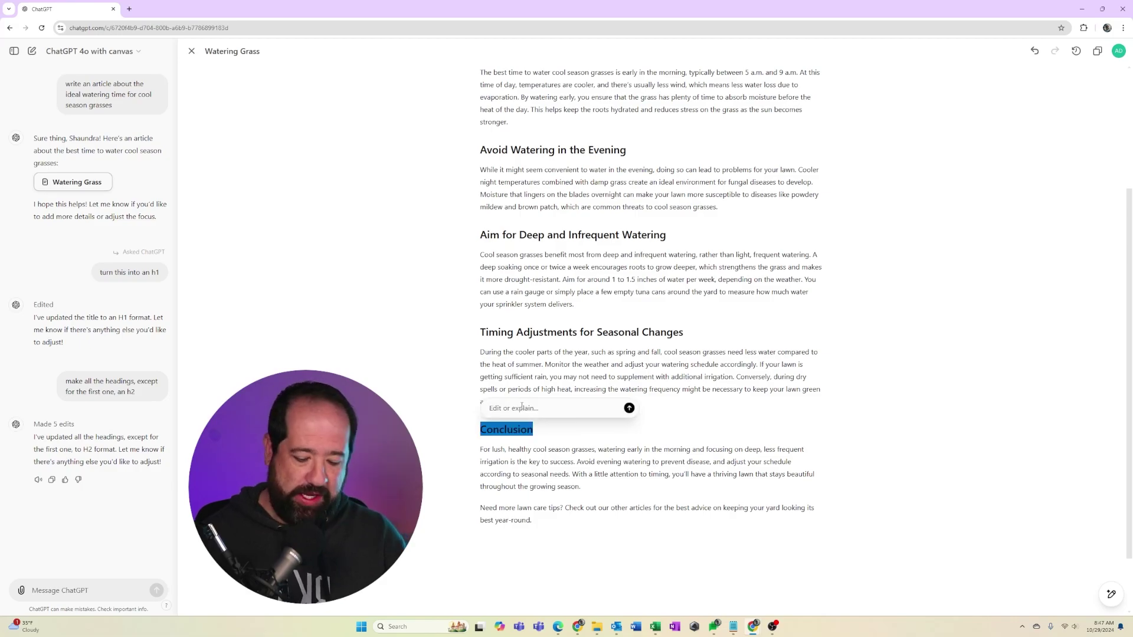
text(come up with a more )
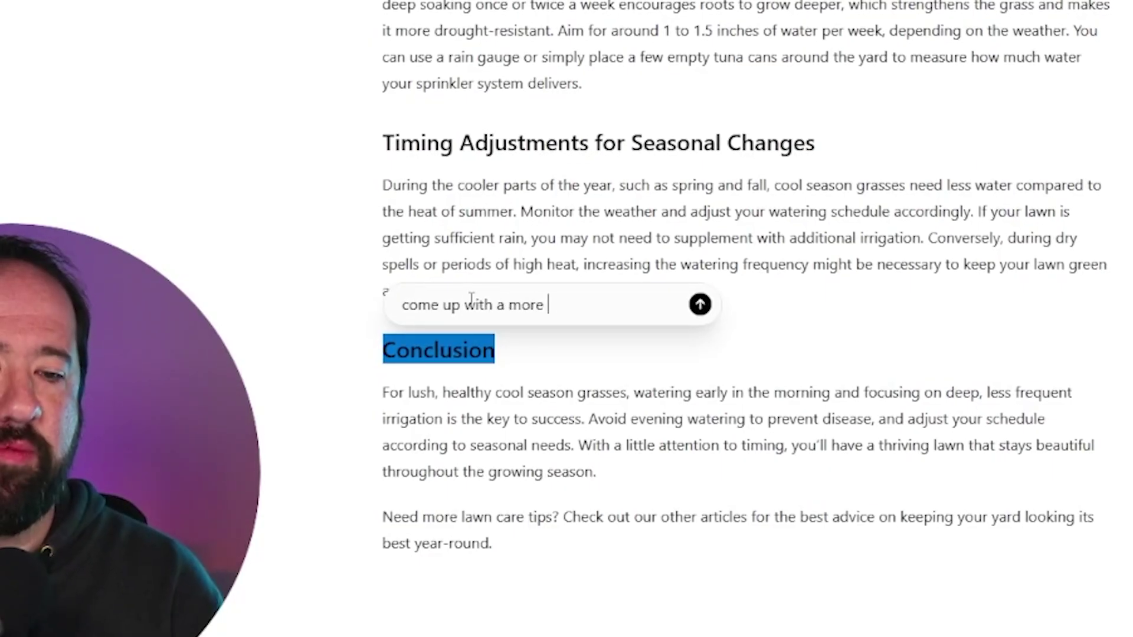
text(creating heading)
key(Return)
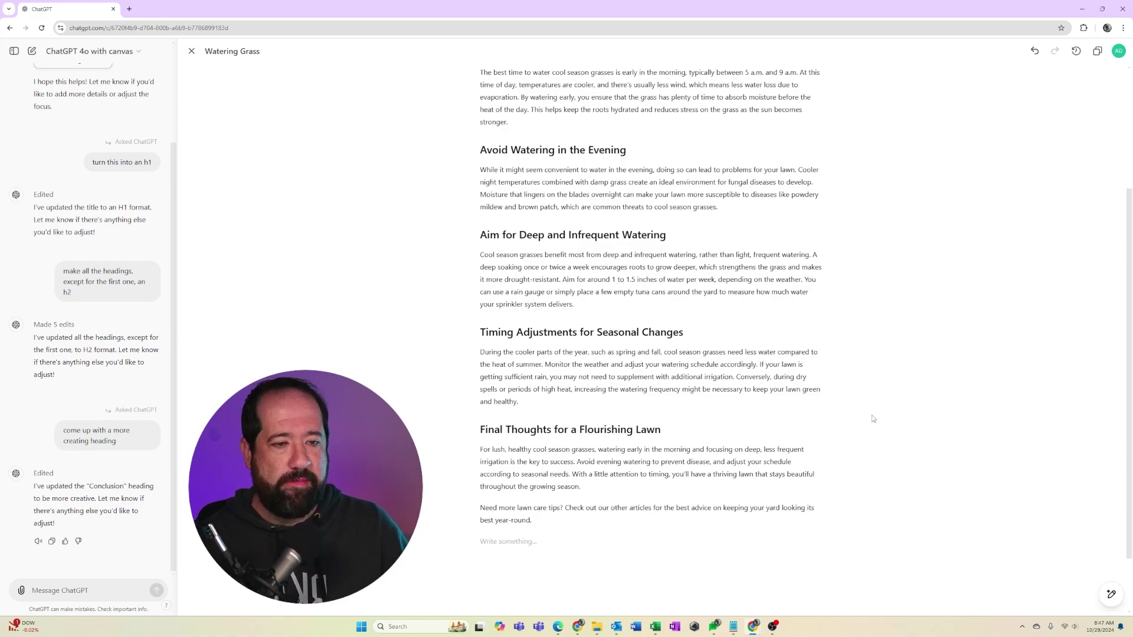
scroll(862, 419, up, 3)
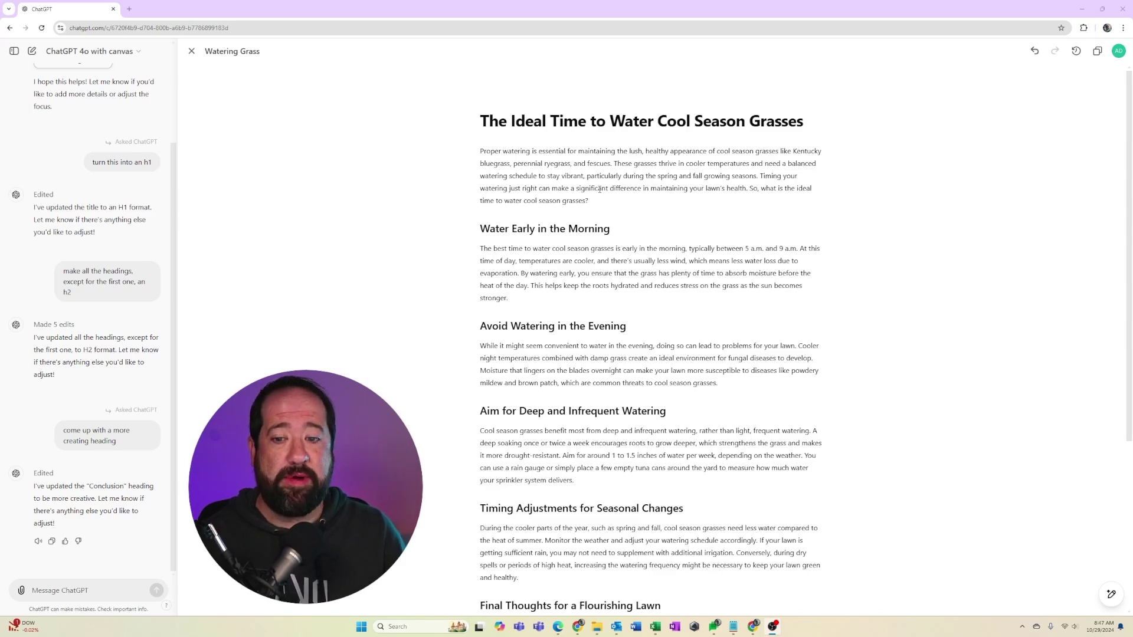
- Send 'change the article to include tall fescue' and review the revised canvas
click(126, 589)
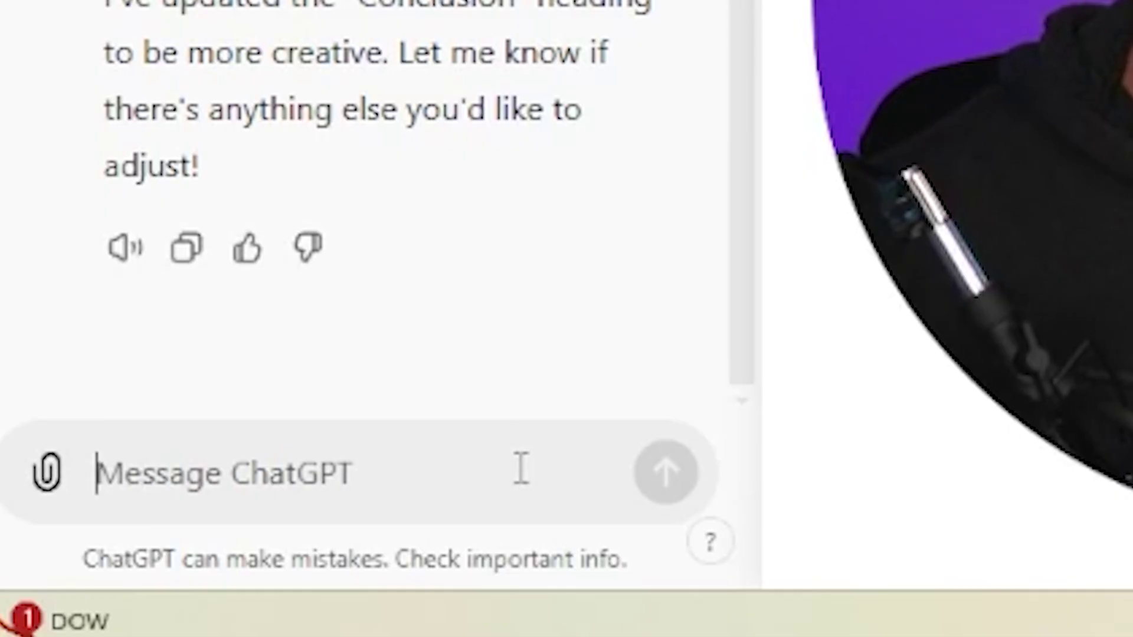
text(change th)
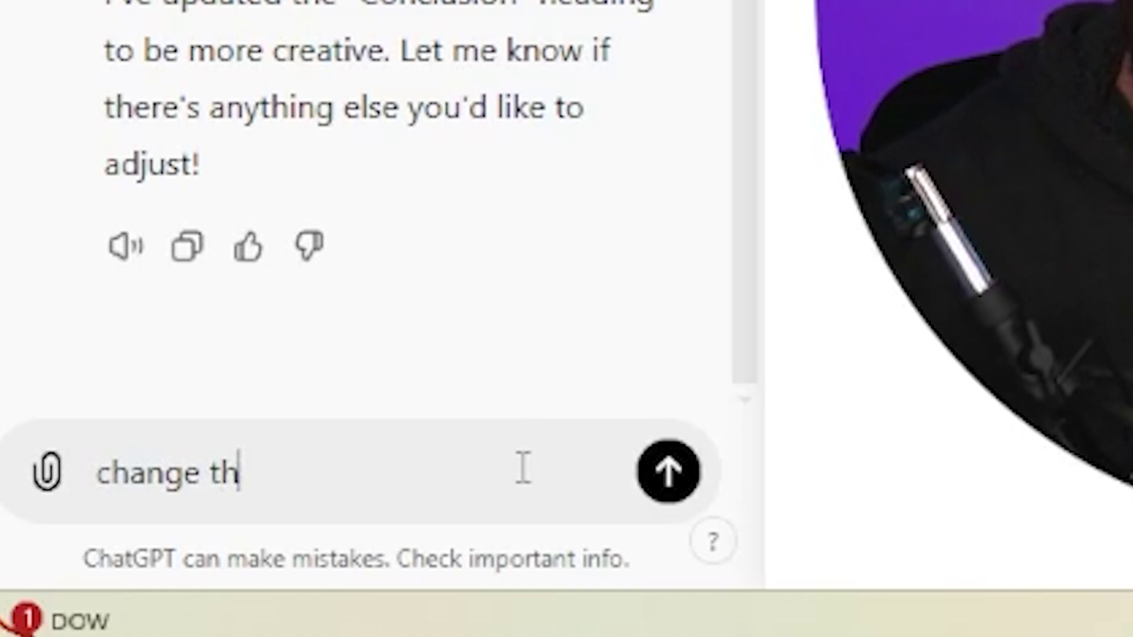
text(e article to include fall fex)
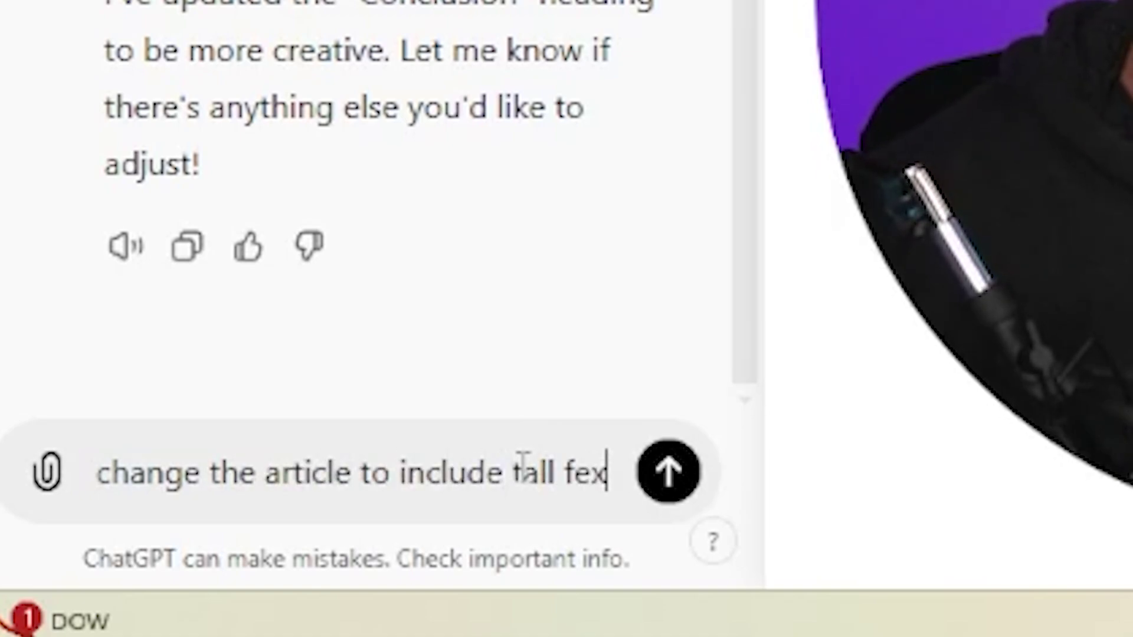
key(BackSpace)
text(scue)
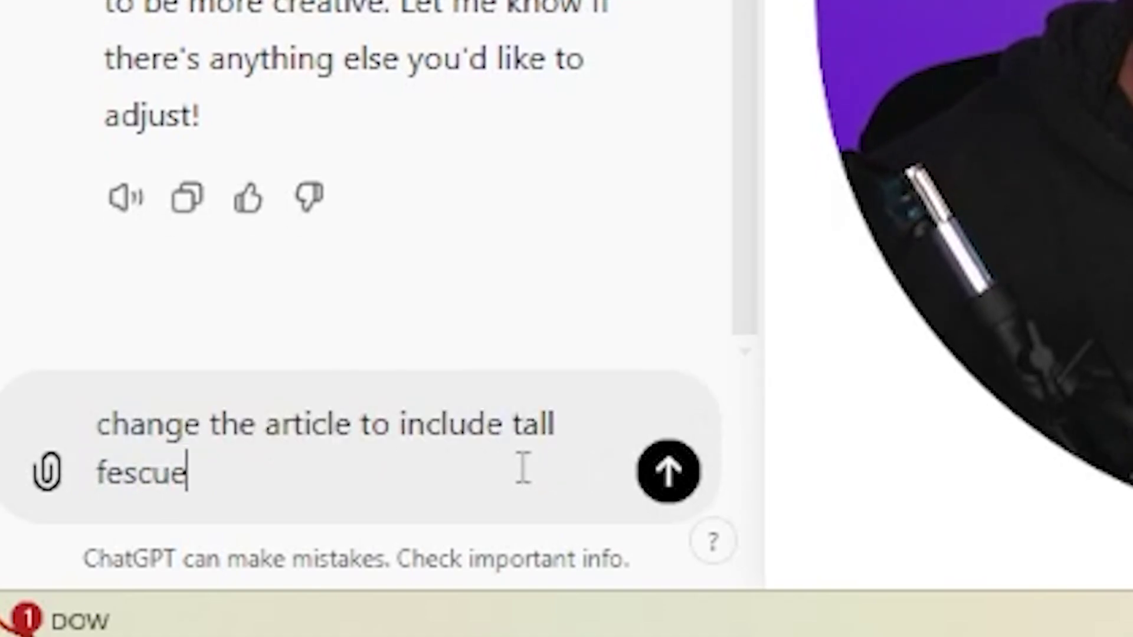
key(Return)
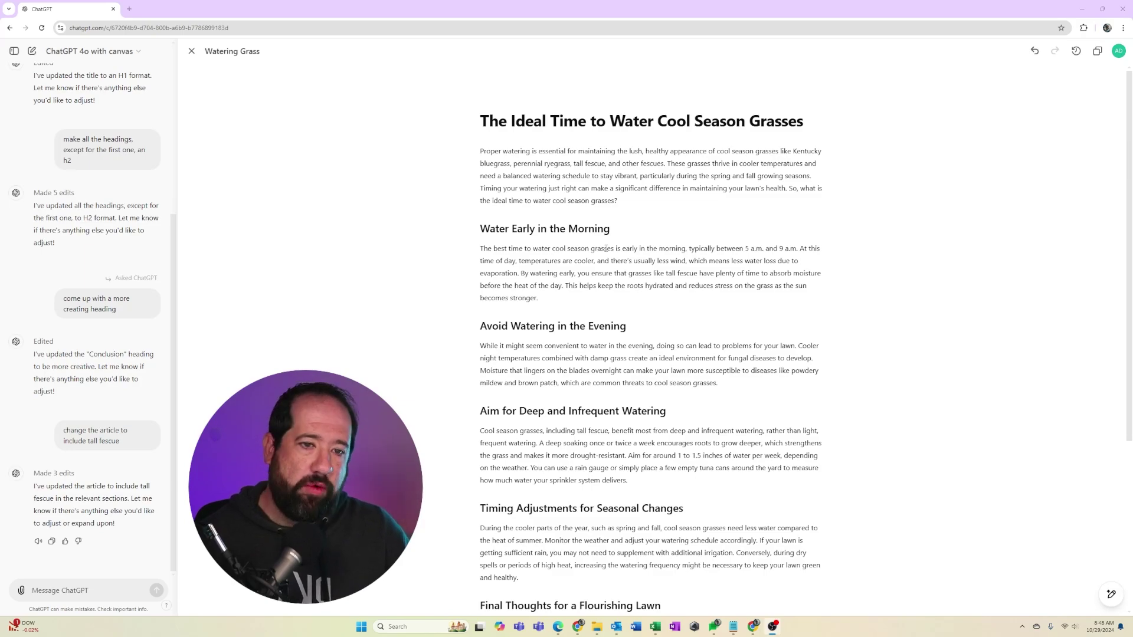
scroll(487, 343, down, 2)
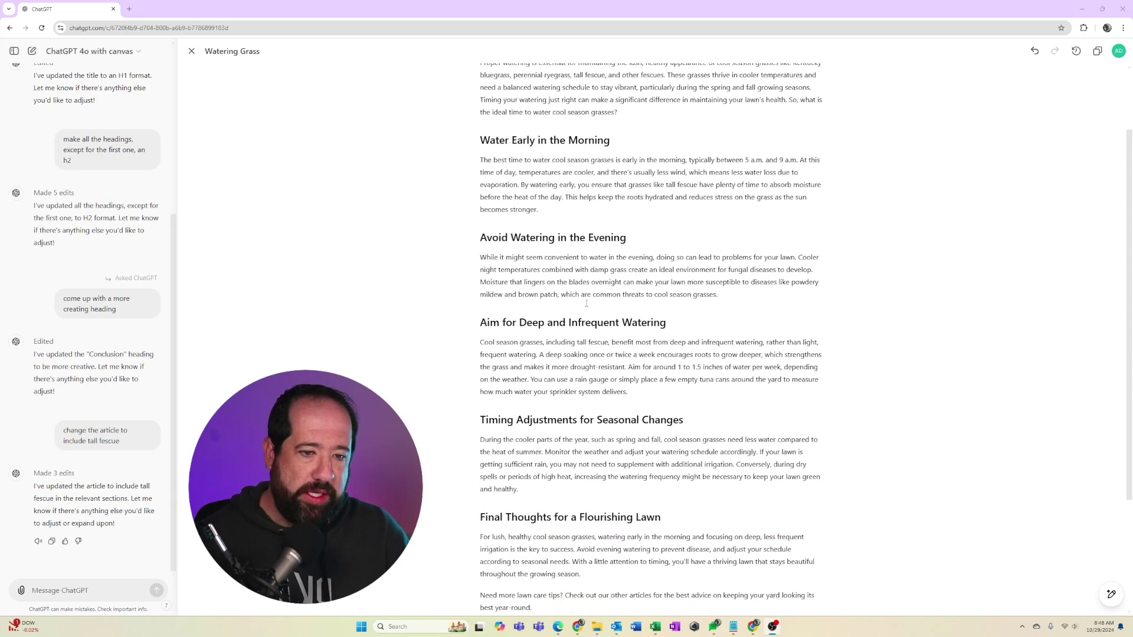
scroll(604, 348, up, 2)
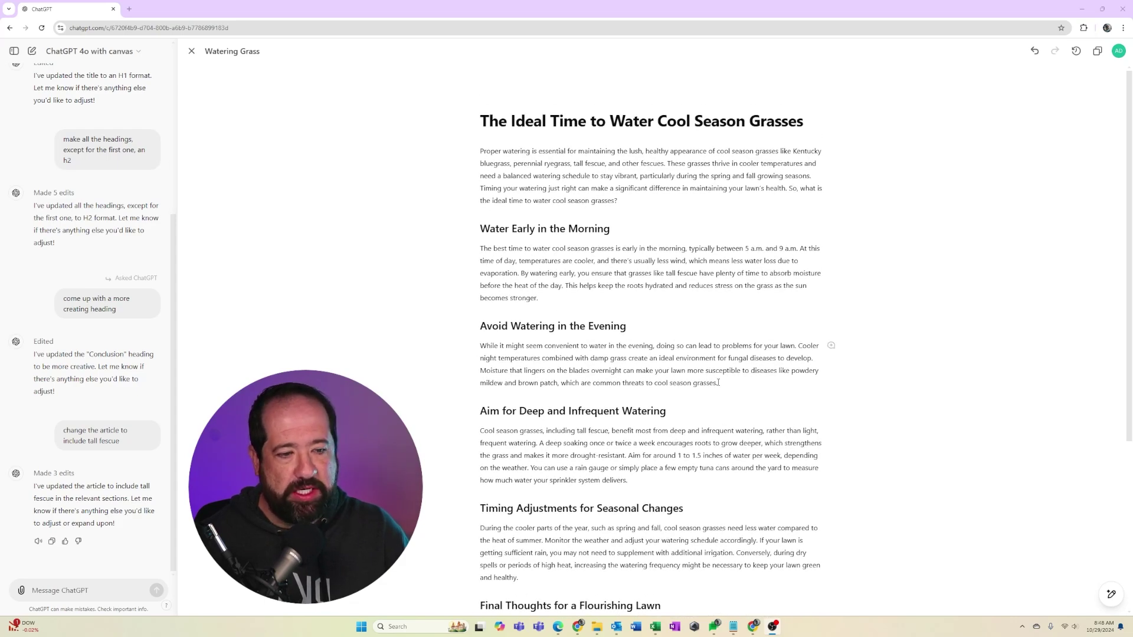
- Rewrite the morning and evening watering sections as pros and cons with three bullets each
drag(718, 383, 480, 229)
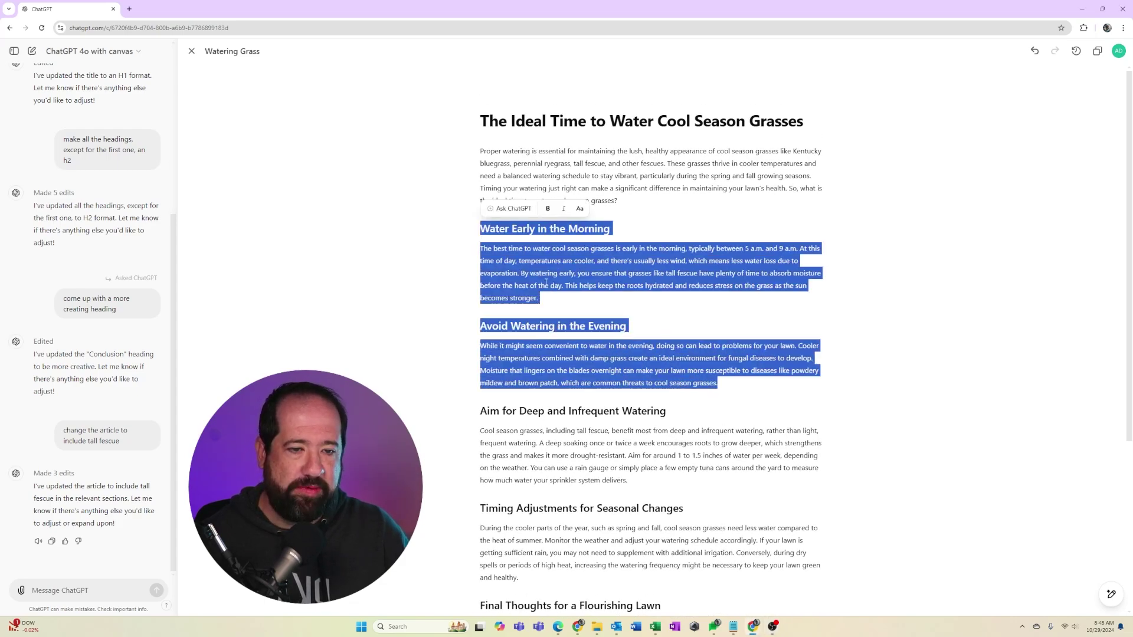
click(507, 210)
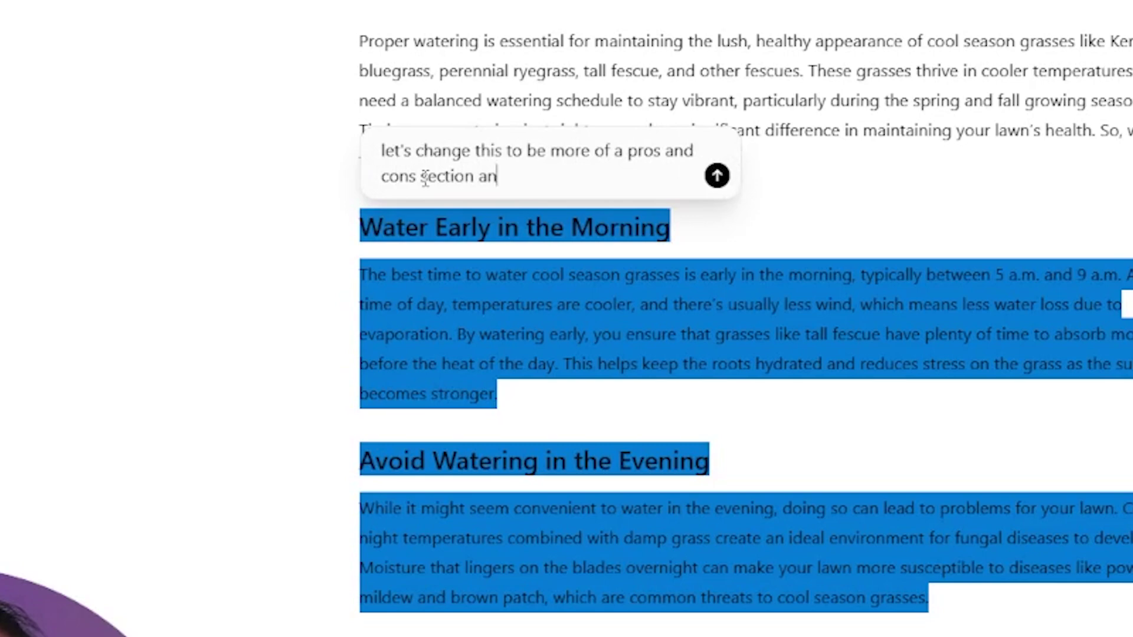
text(3 bullets)
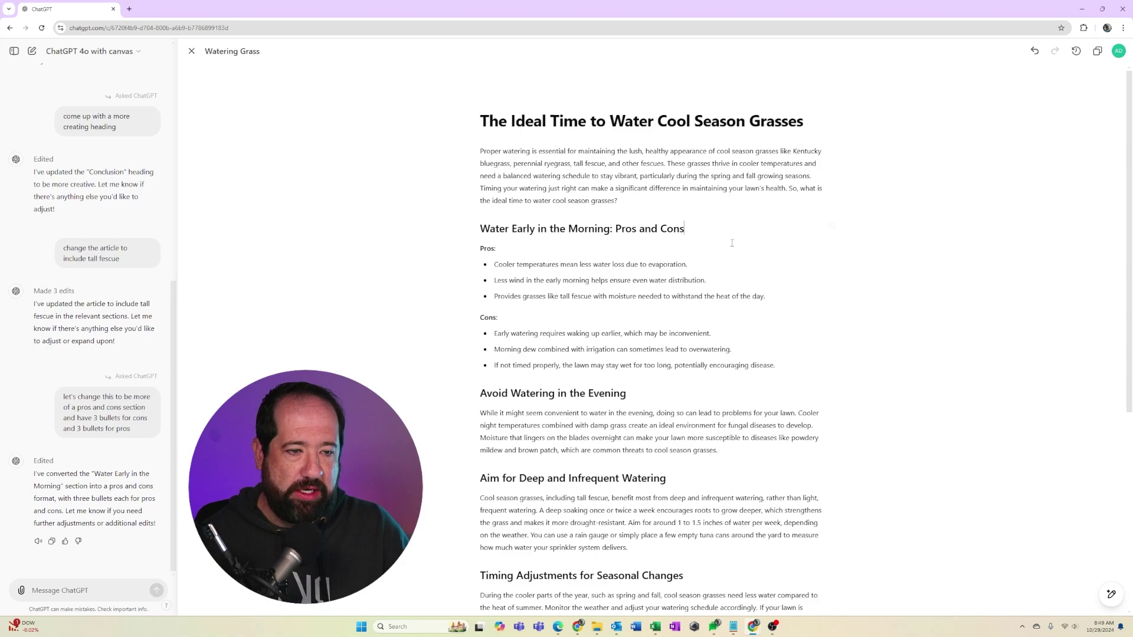
- Insert an empty paragraph under the heading and draft 'add a paragraph introducing this secion'
key(Return)
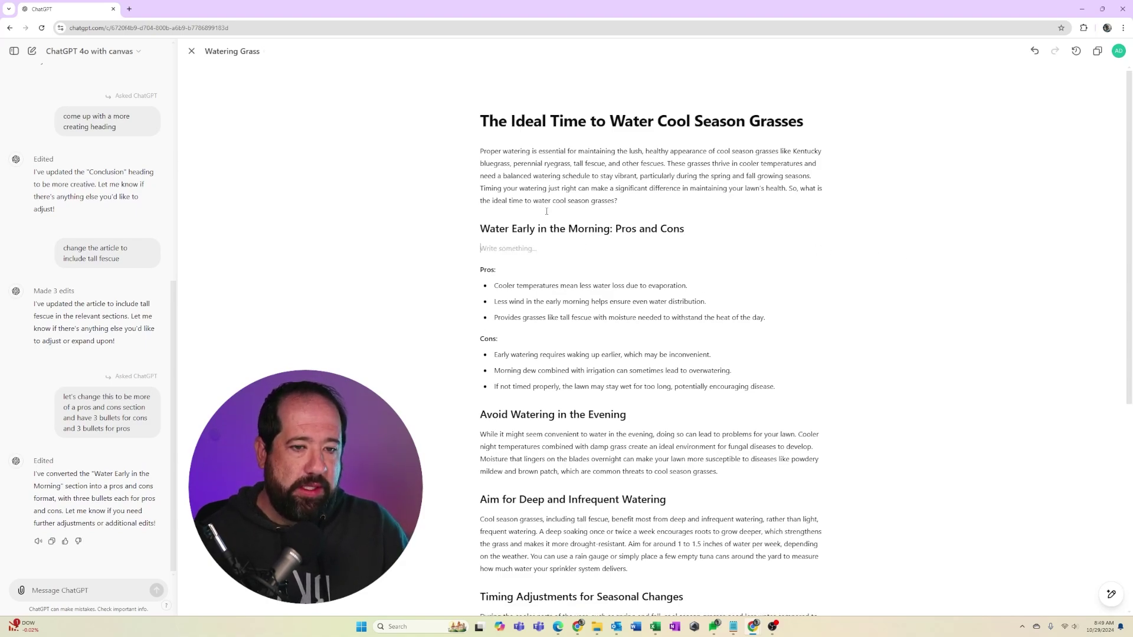
click(827, 247)
text(add a p)
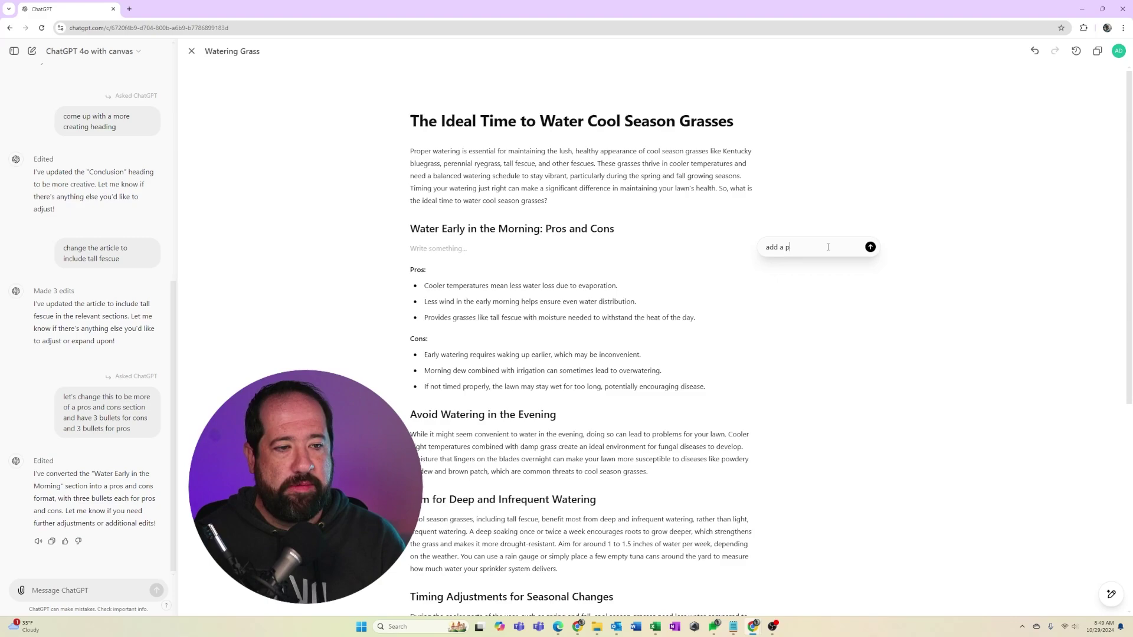
text(aragraph intro)
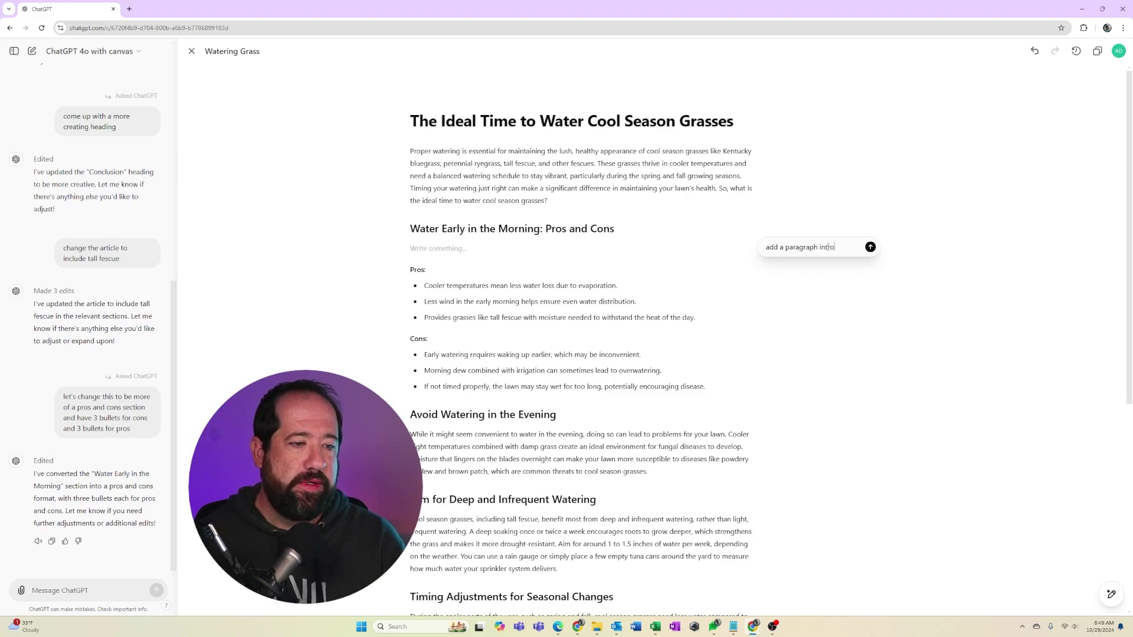
text(ducing this secion)
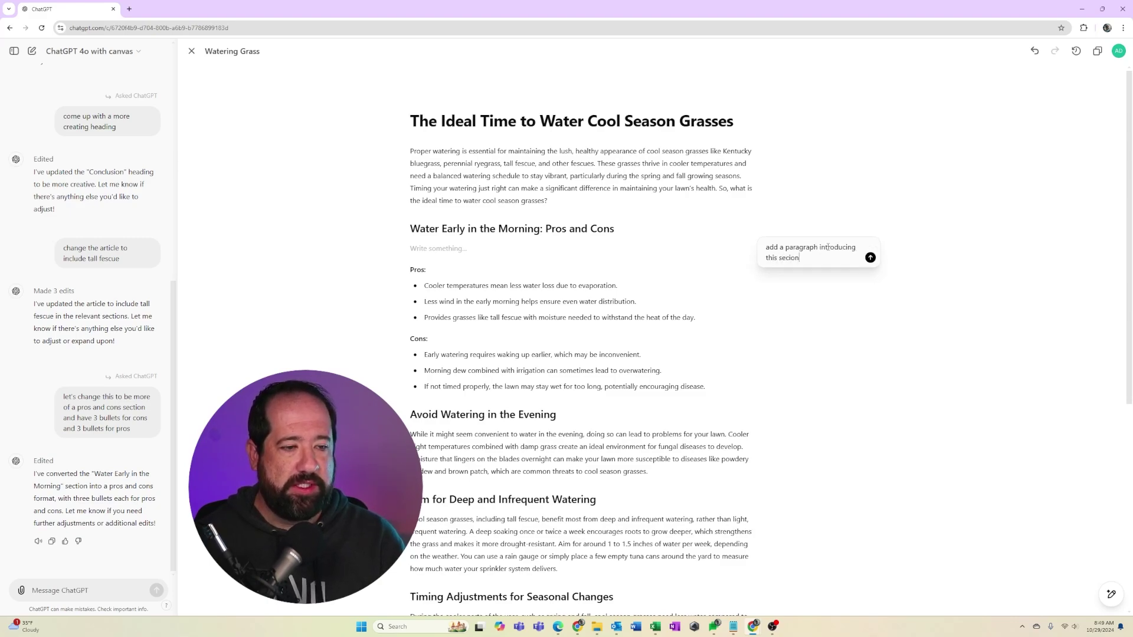
- Submit the request so an introductory paragraph precedes the Pros and Cons bullets
key(Return)
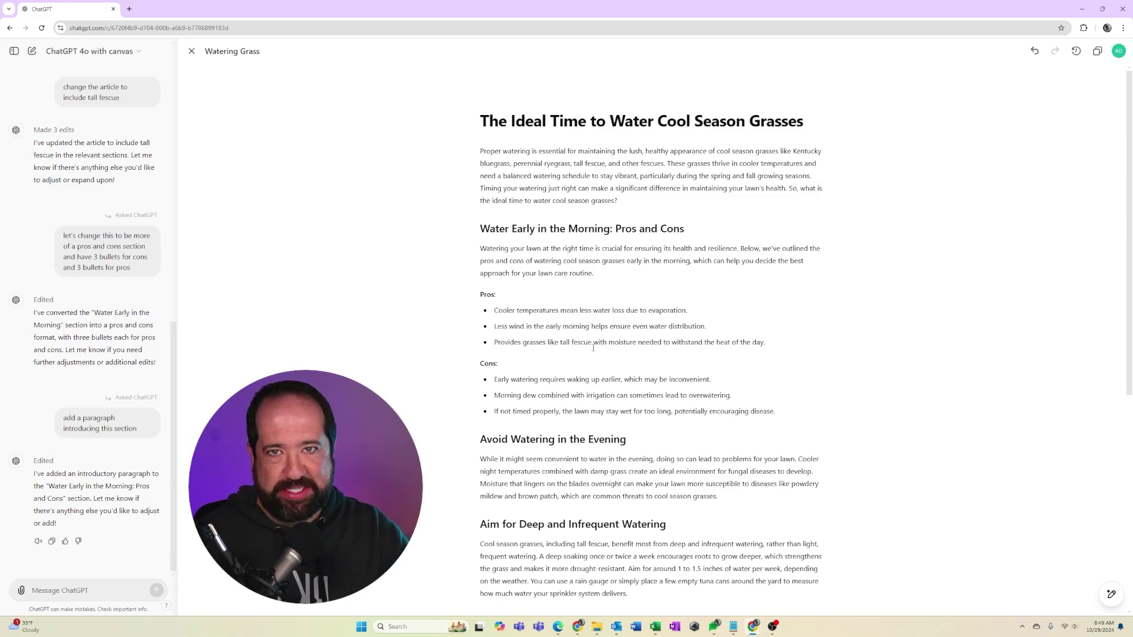
scroll(847, 345, down, 2)
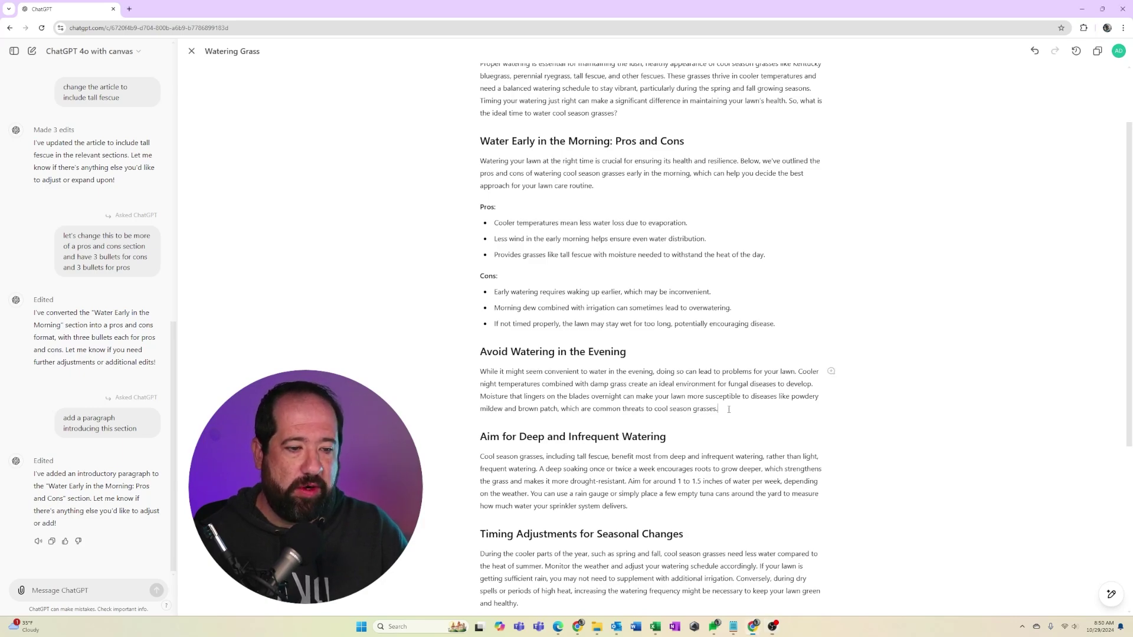
- Ask to combine the Pros and Cons and evening sections into one, keeping the pros and cons list
drag(718, 409, 479, 141)
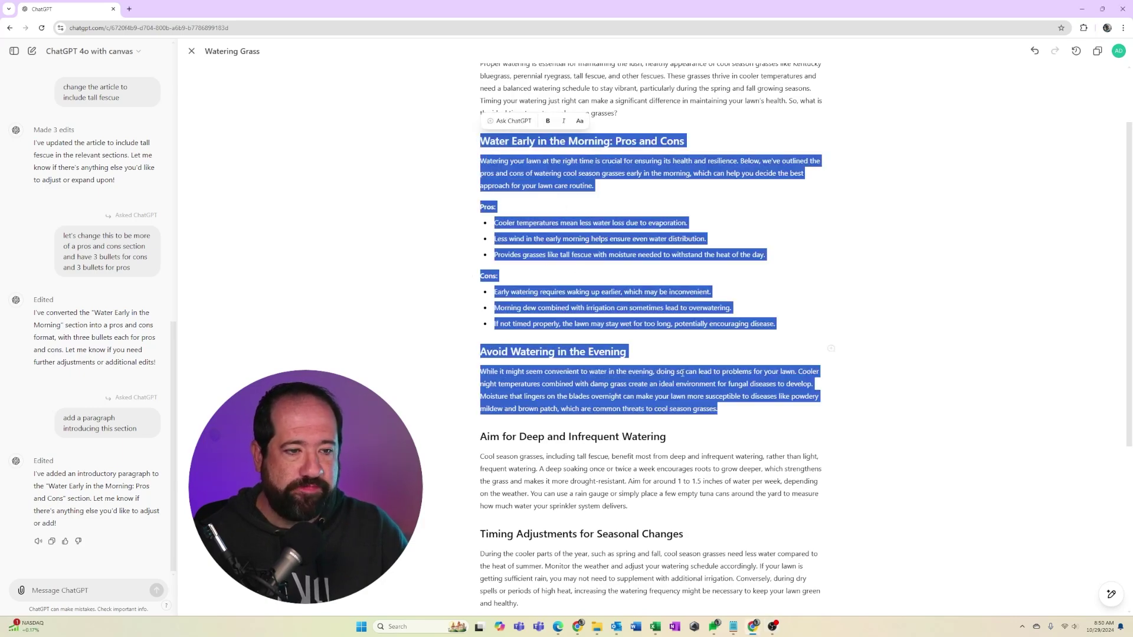
click(511, 120)
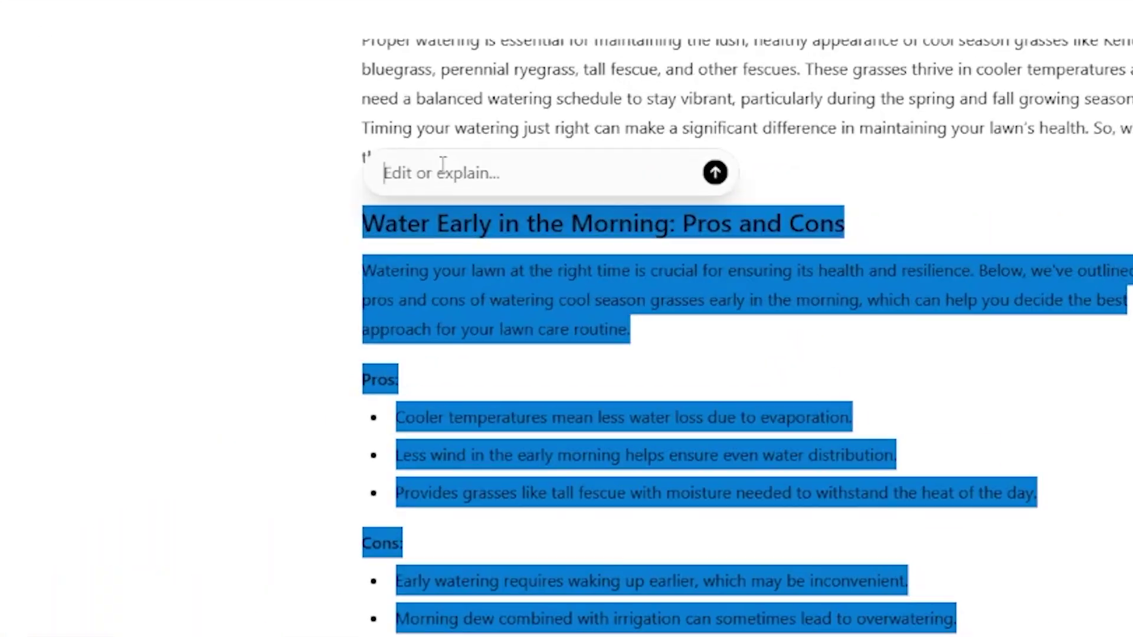
text(combine this in)
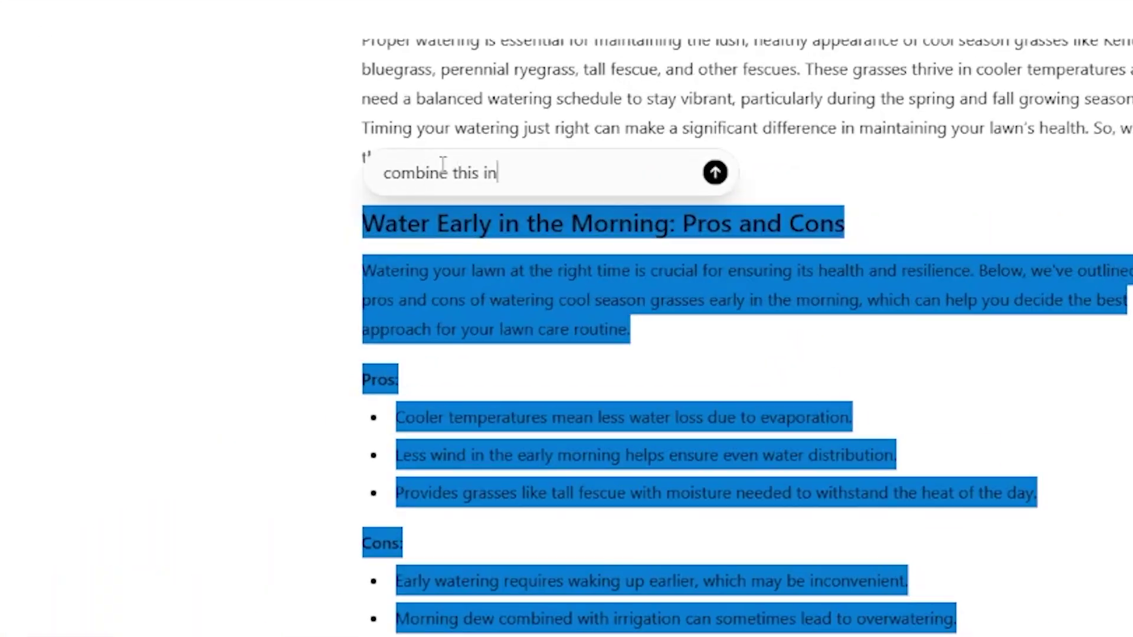
text(to one section keepi)
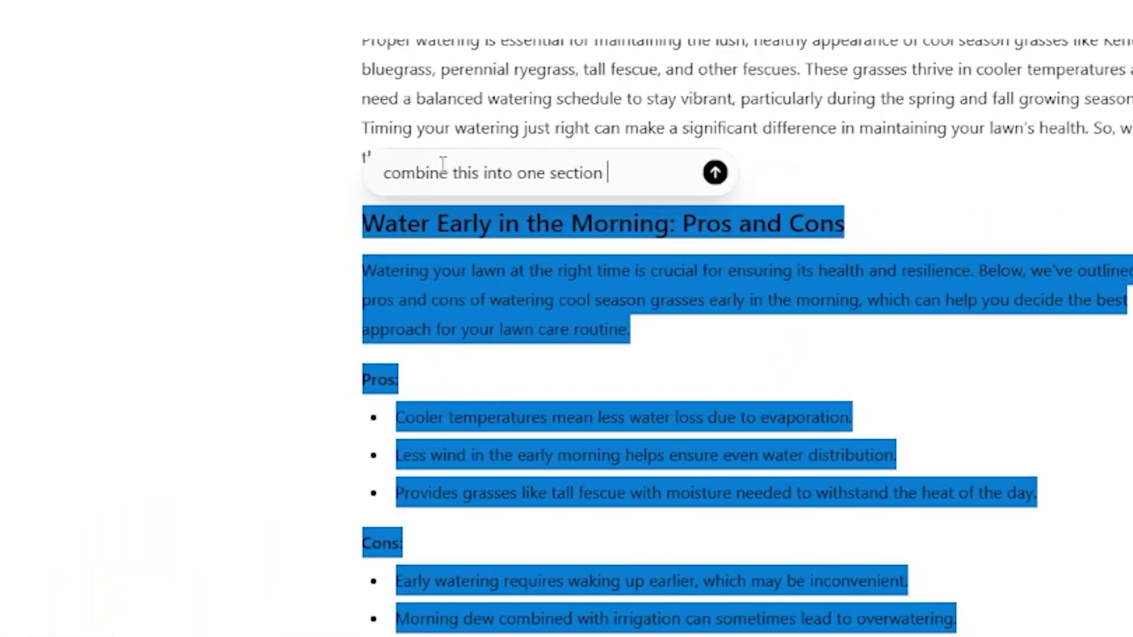
text(ng the pros and cons)
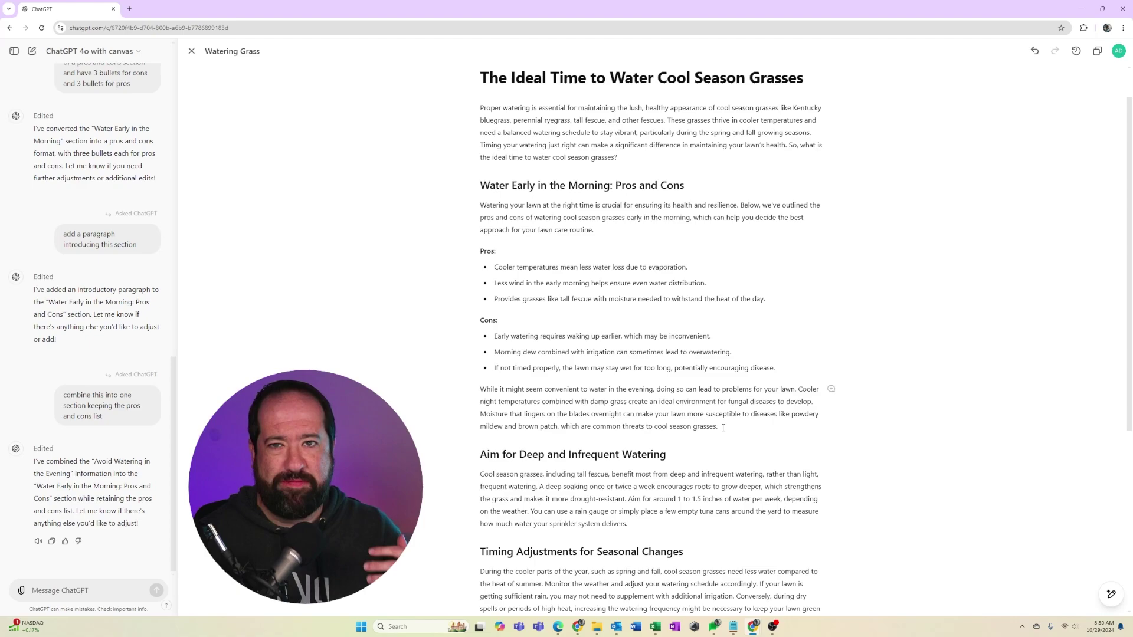
drag(724, 428, 482, 388)
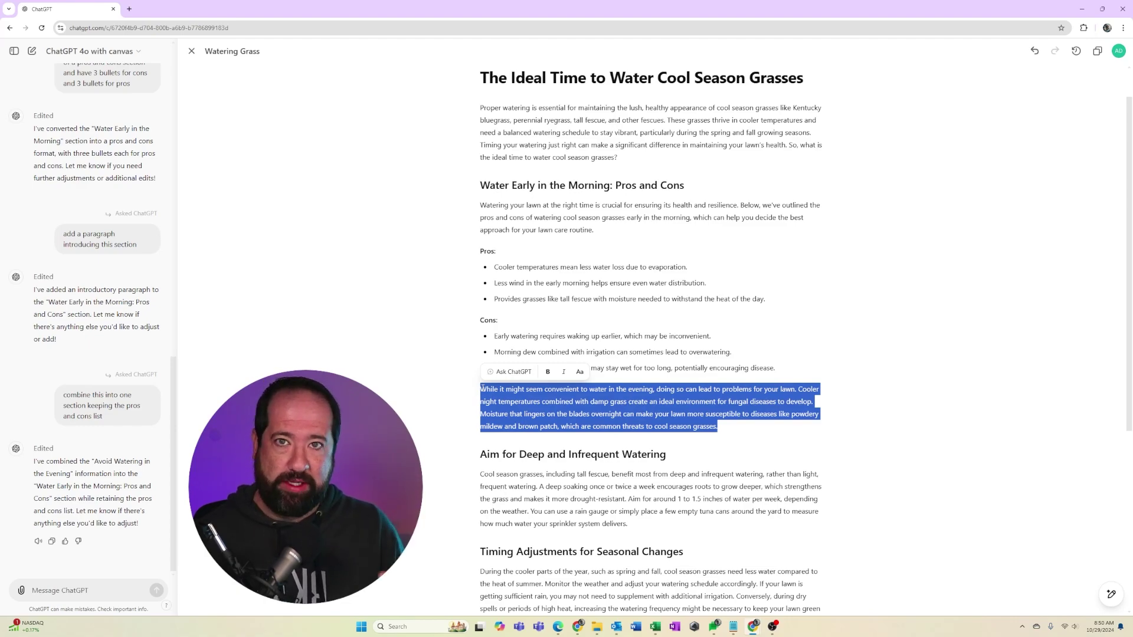
- Request that the evening paragraph also explain how evening watering can increase lawn disease
click(513, 371)
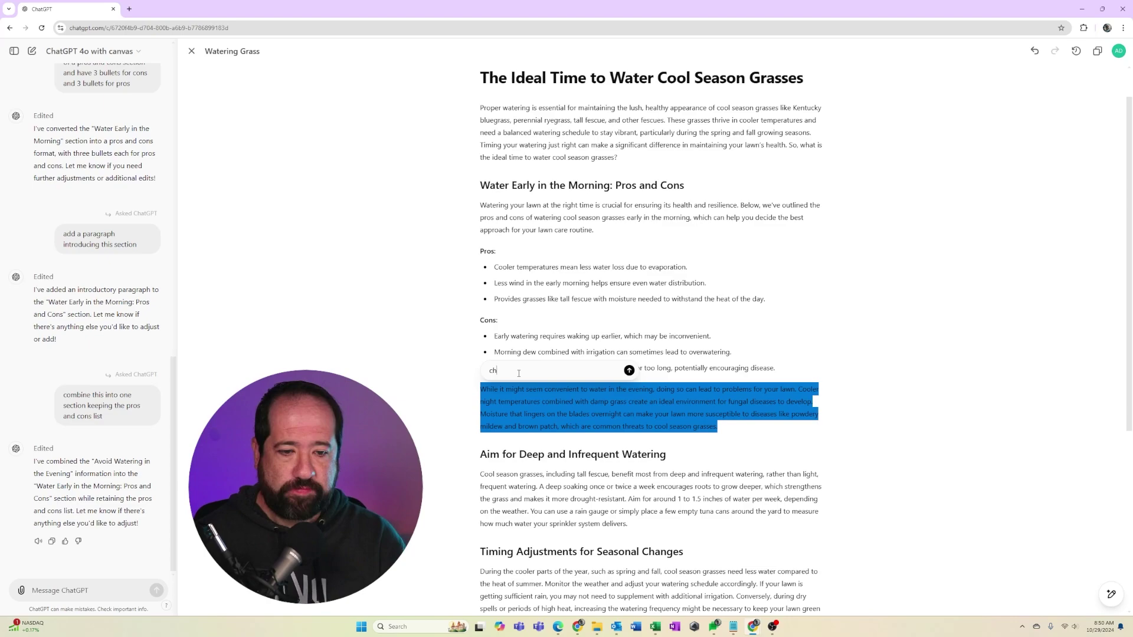
text(change t)
text(his section to also)
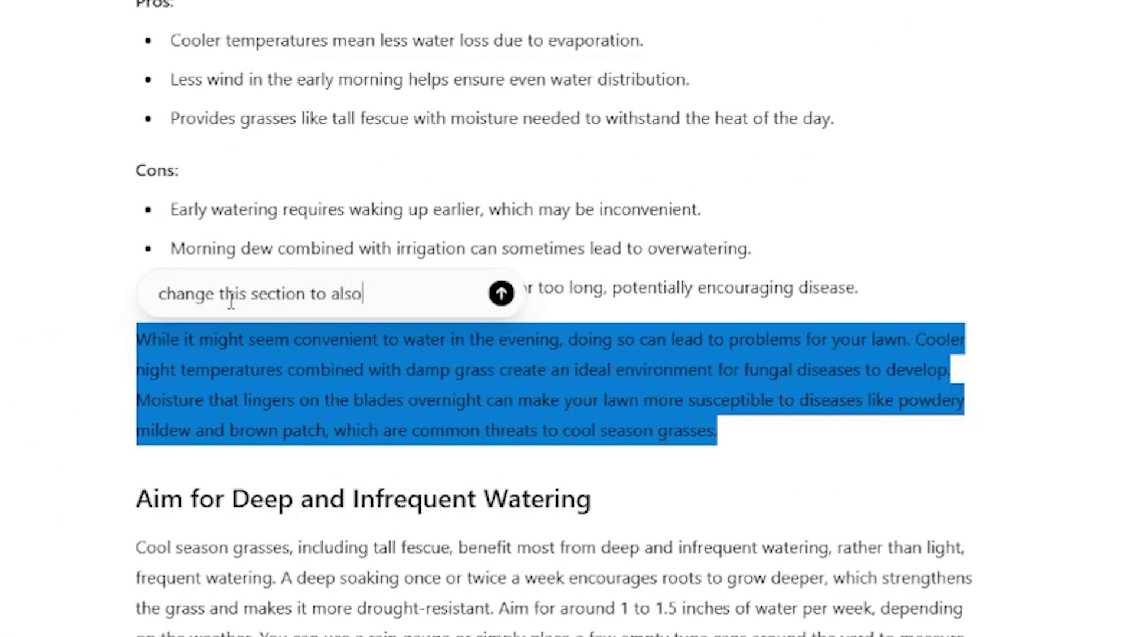
text( talk about how wat)
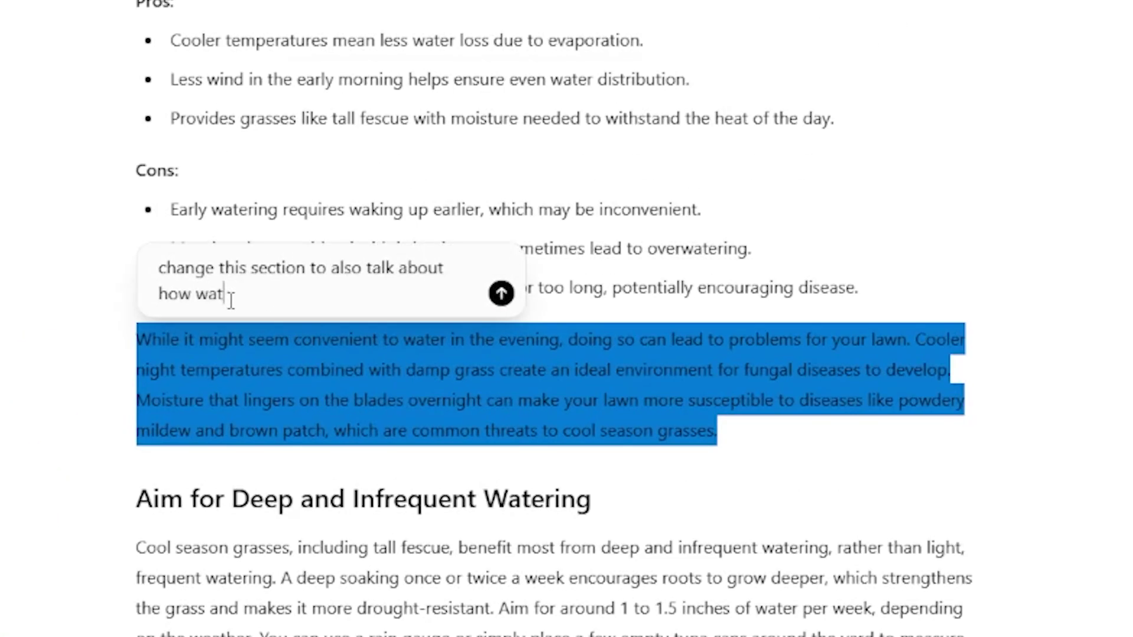
text(ering in the even)
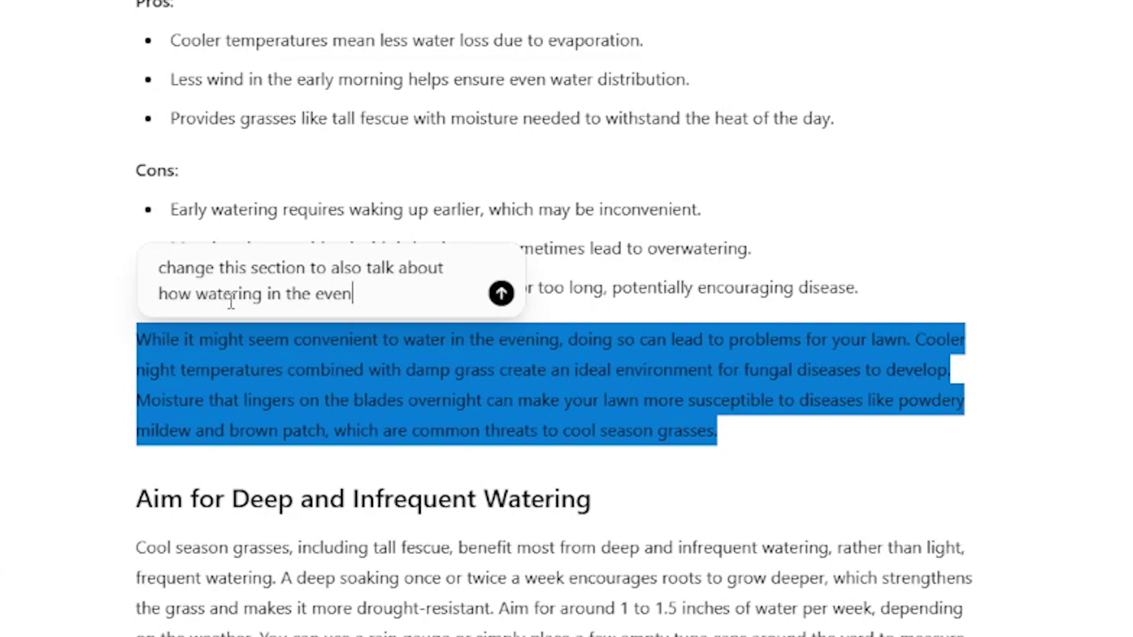
text(ing can increase lawn di)
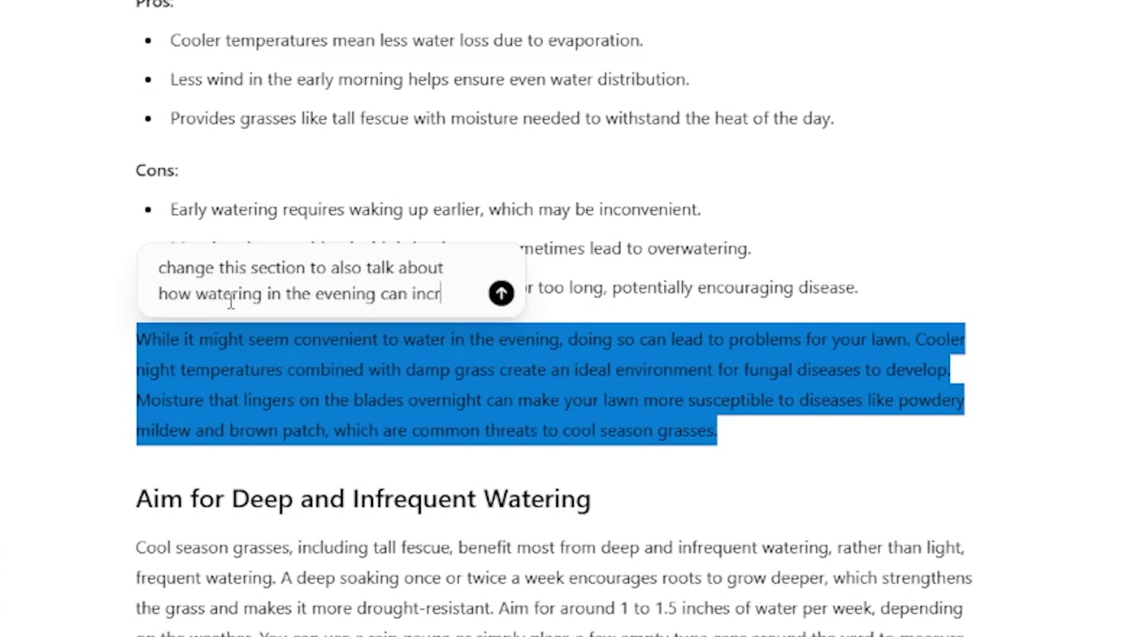
text(sease)
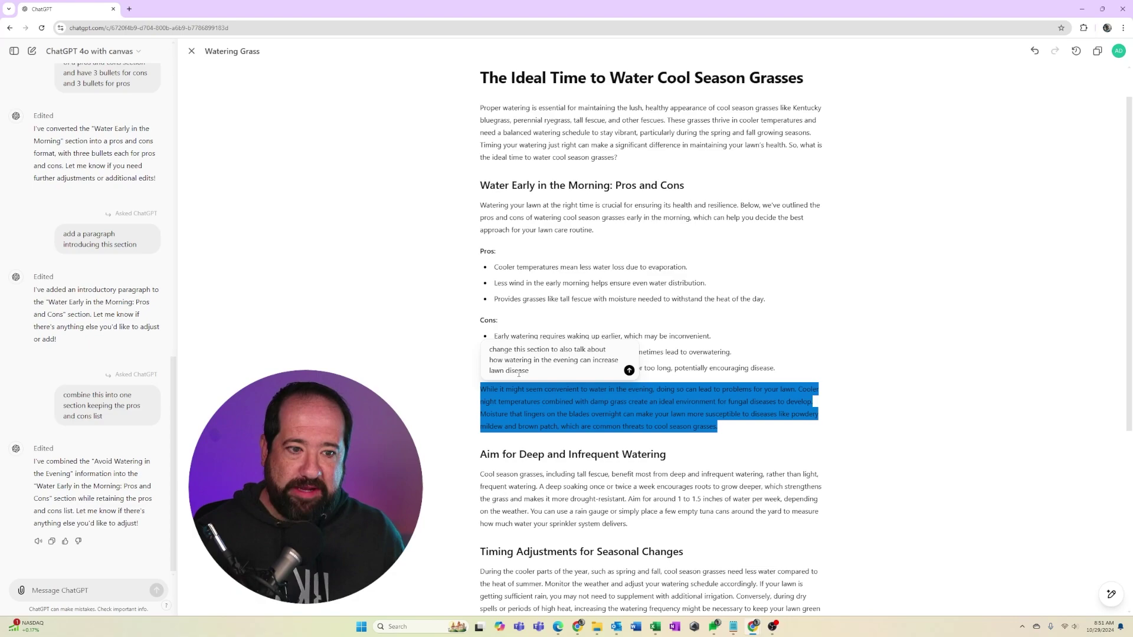
key(Return)
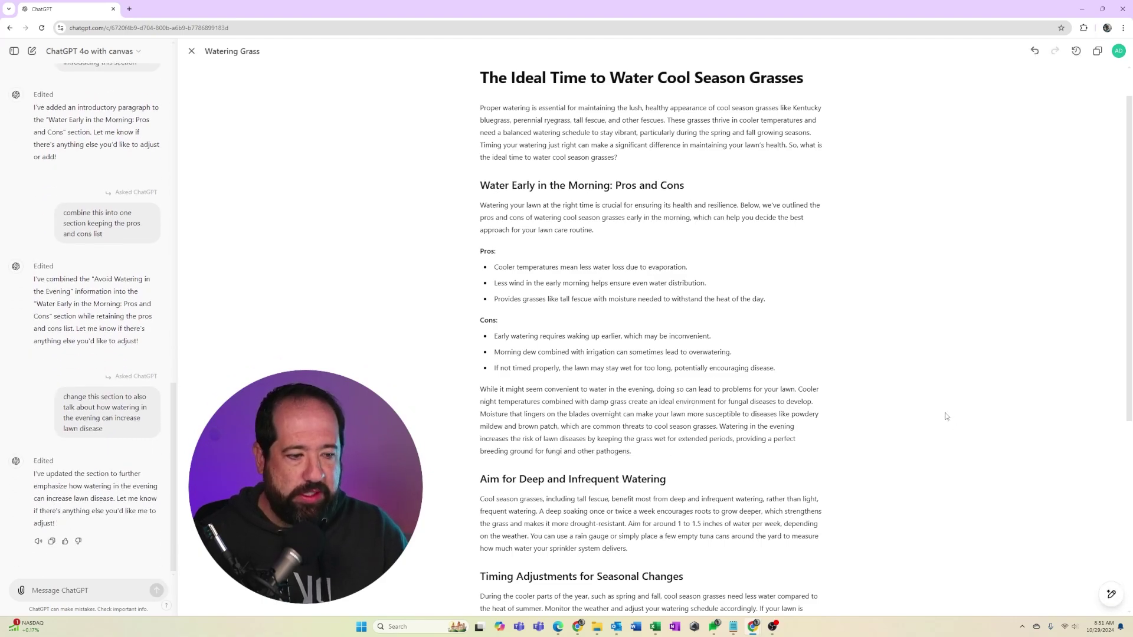
- Ask ChatGPT to include the keyword "ryegrass" in the content 3-5 times naturally
scroll(668, 221, down, 3)
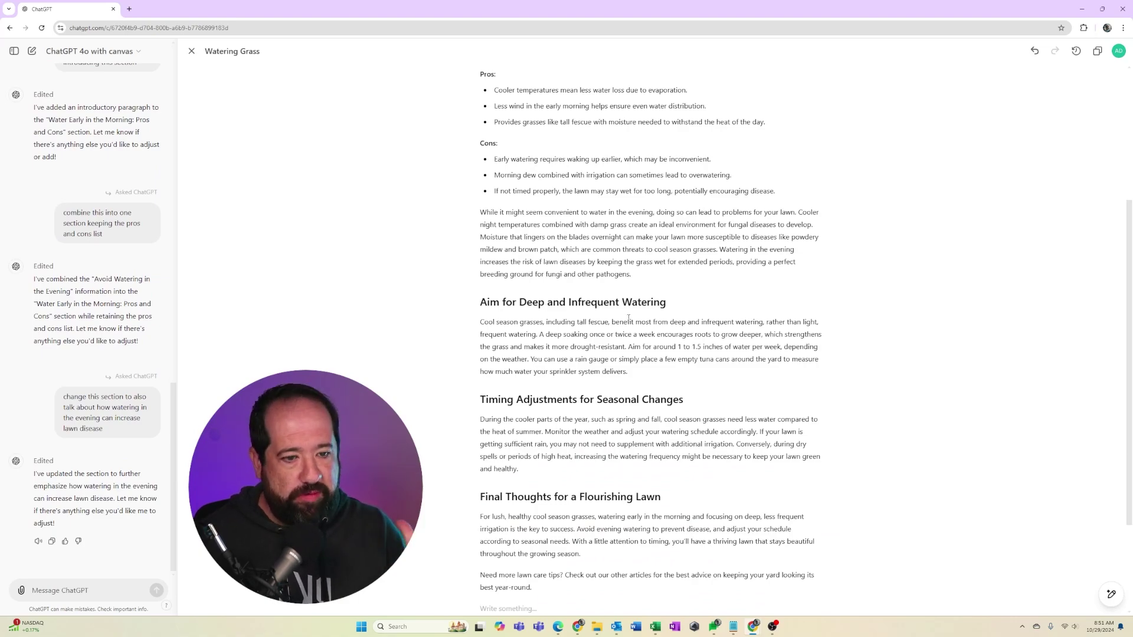
scroll(660, 311, down, 1)
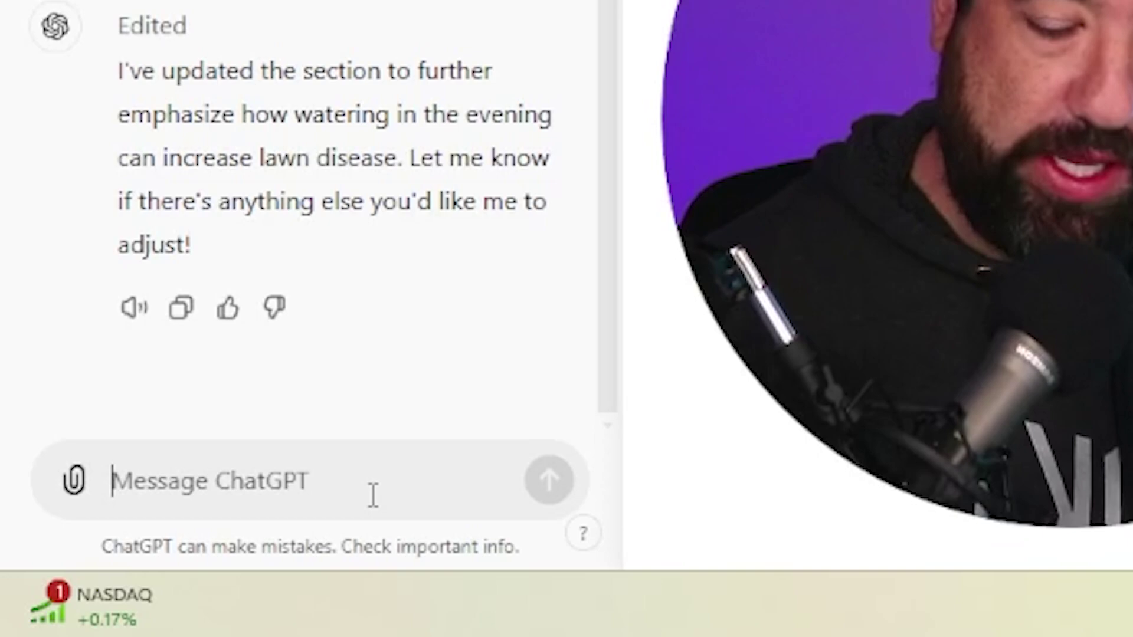
text(make sure)
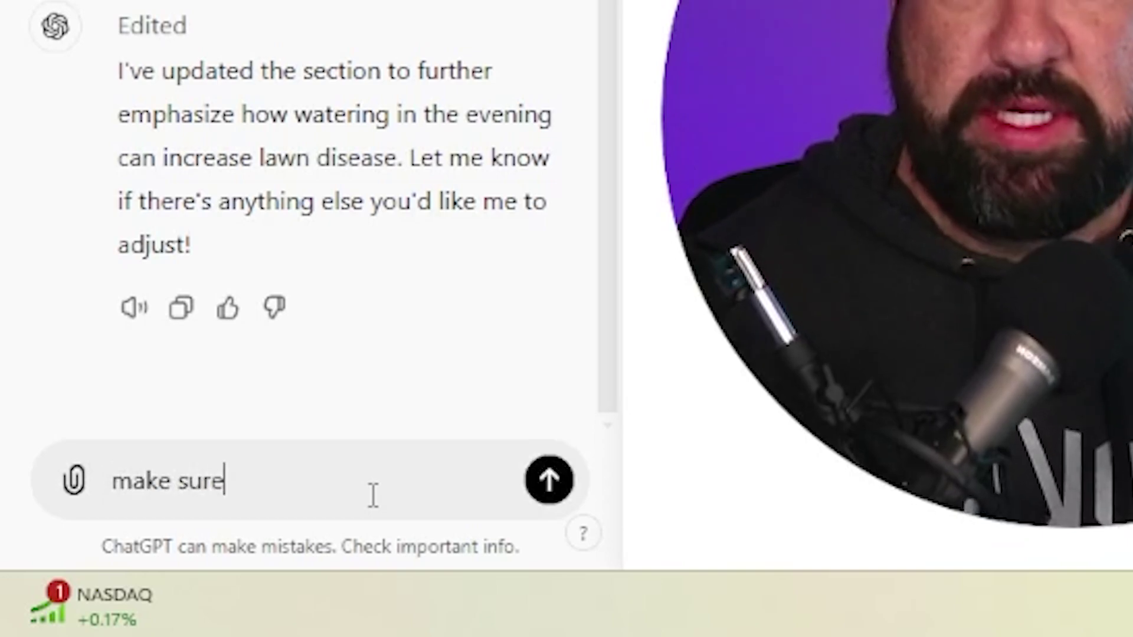
text( to include the keywo)
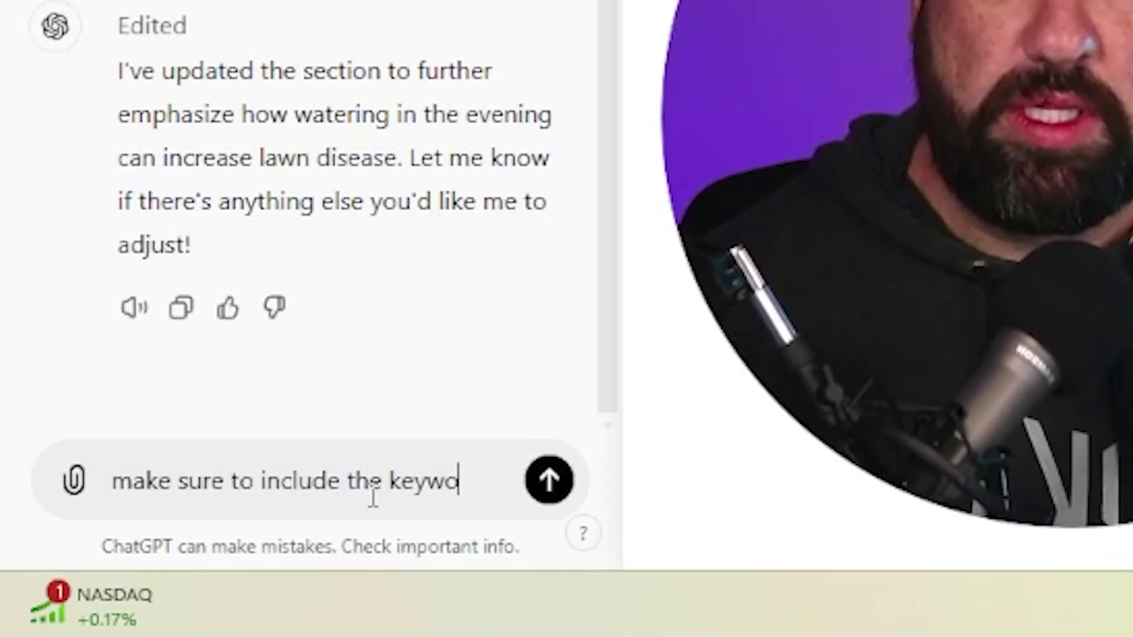
text(rds)
key(BackSpace)
key(BackSpace)
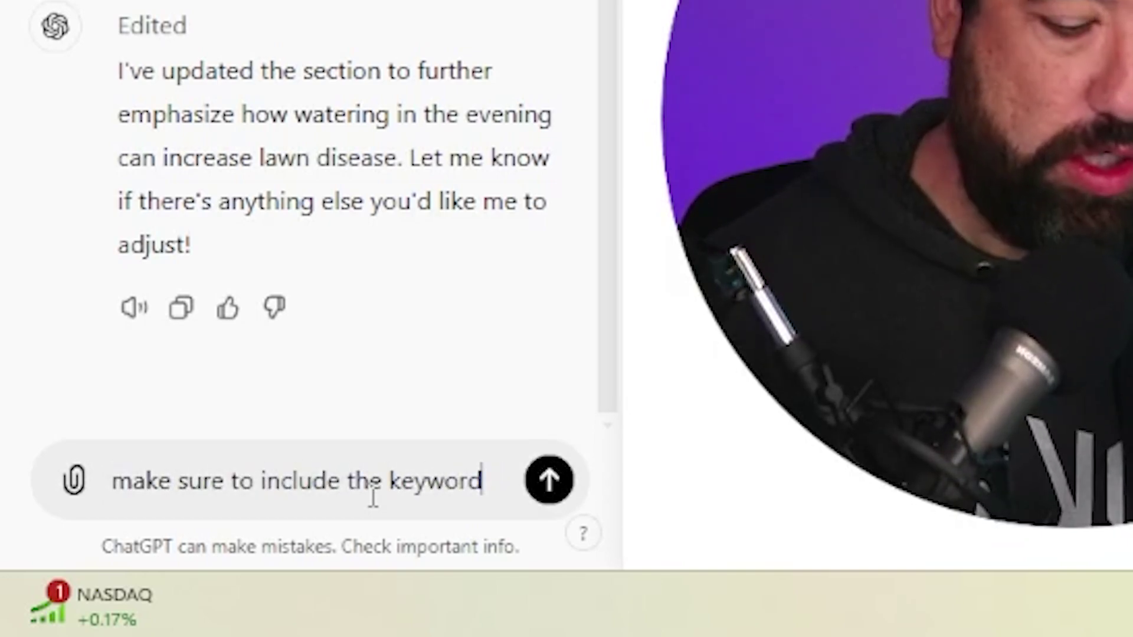
text("rye)
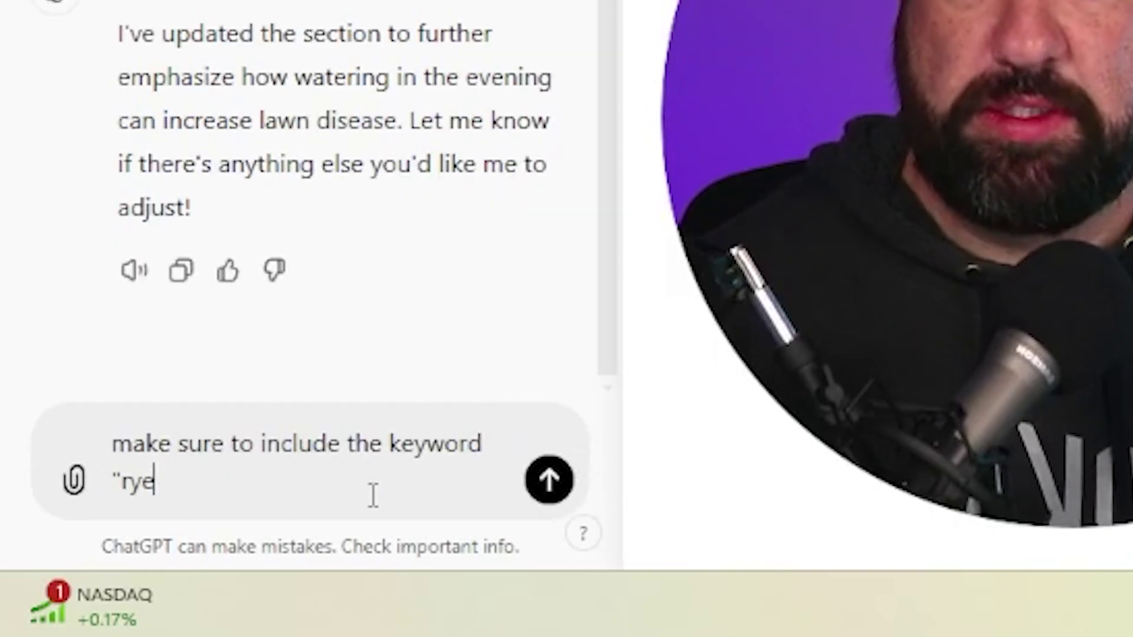
text(grn)
key(BackSpace)
text(ass")
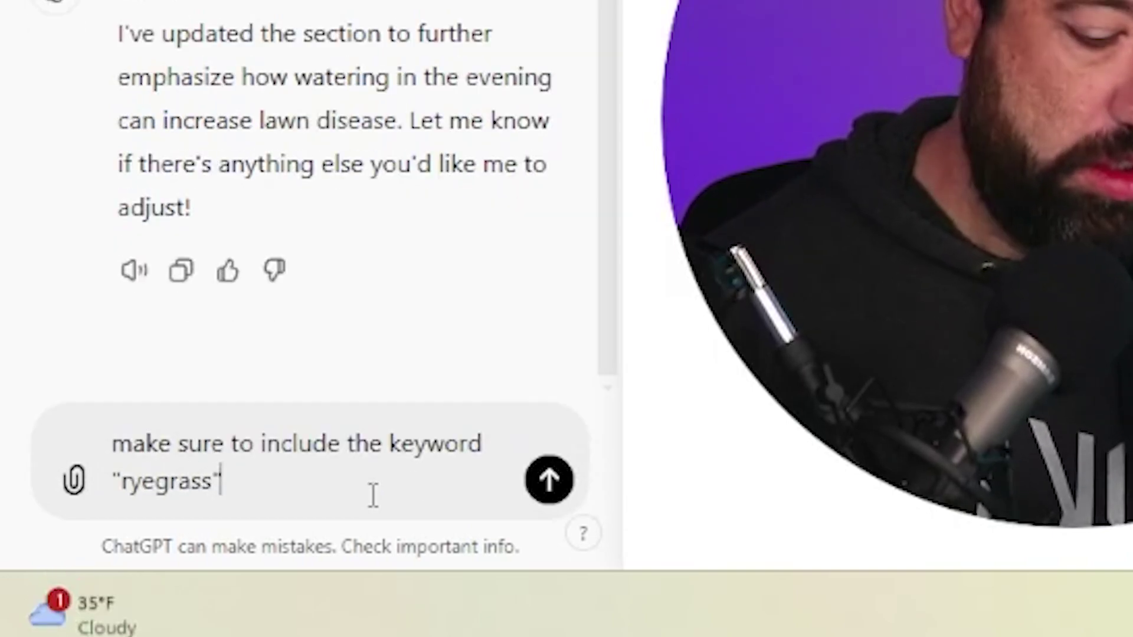
text( in the content 3-5 )
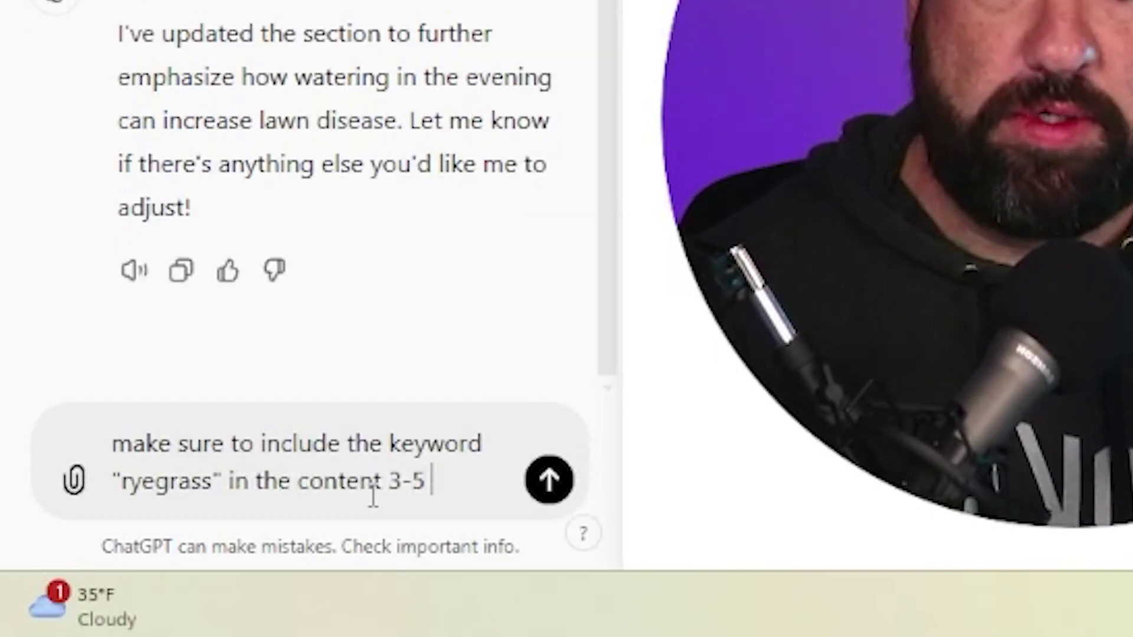
text(times naturally)
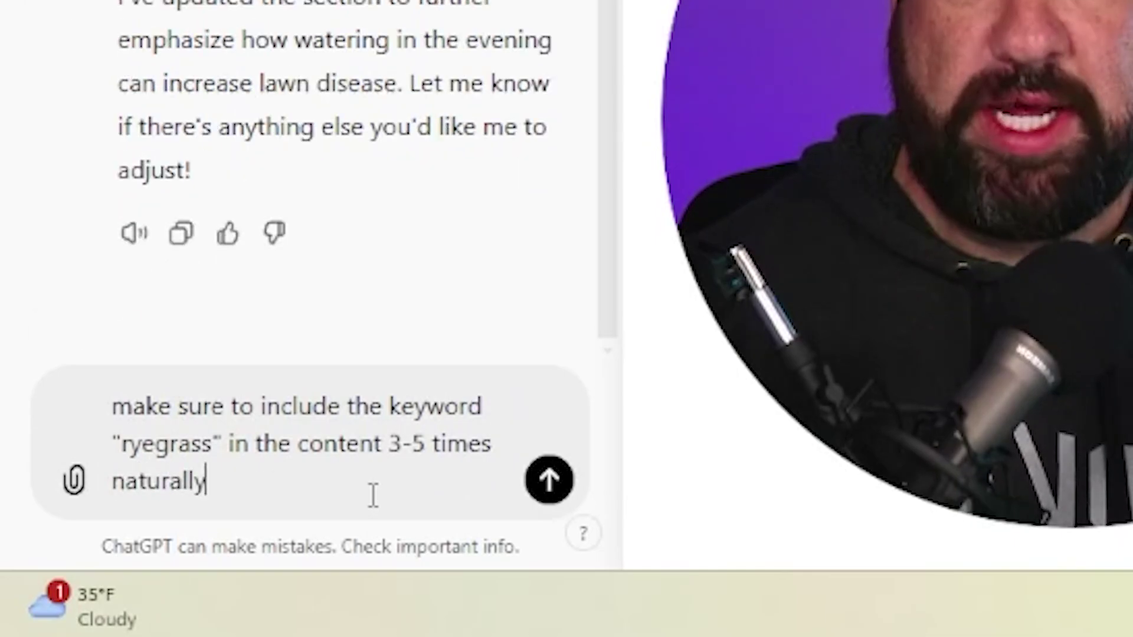
key(Return)
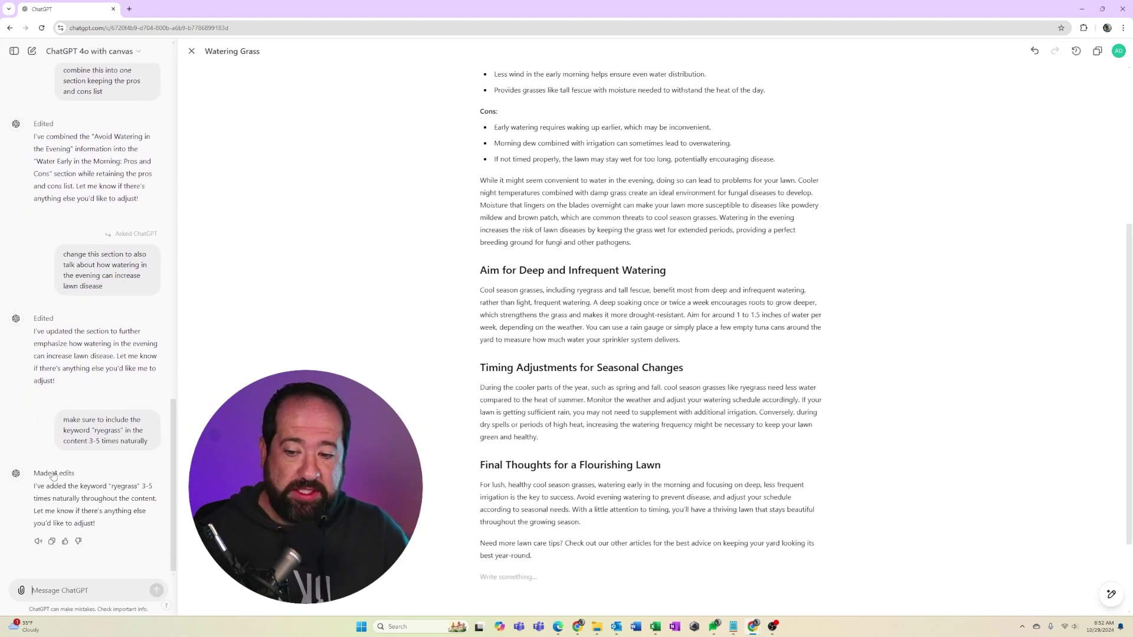
- Review the 4 marked ryegrass edits in the diff view, then scroll back to the top
click(64, 476)
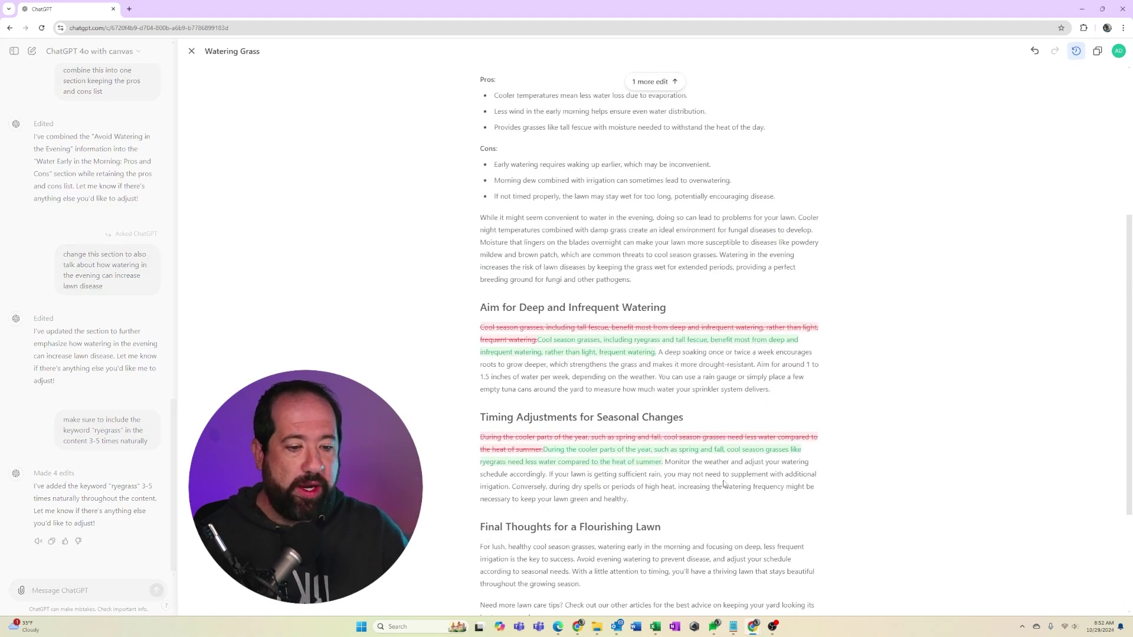
scroll(683, 328, down, 3)
scroll(638, 407, up, 2)
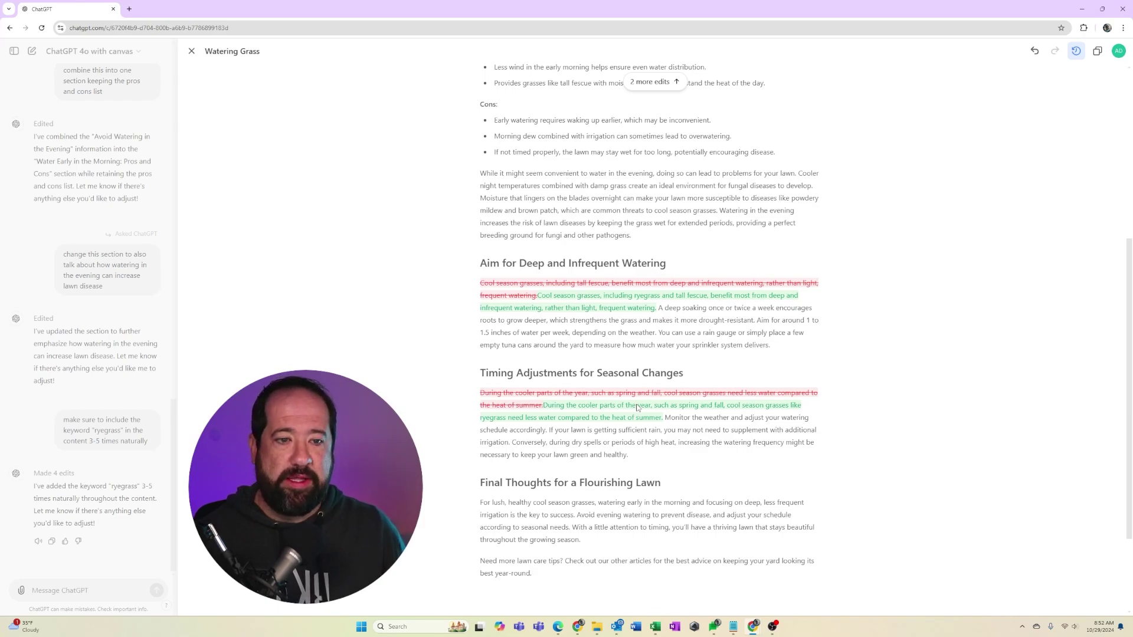
scroll(702, 271, up, 5)
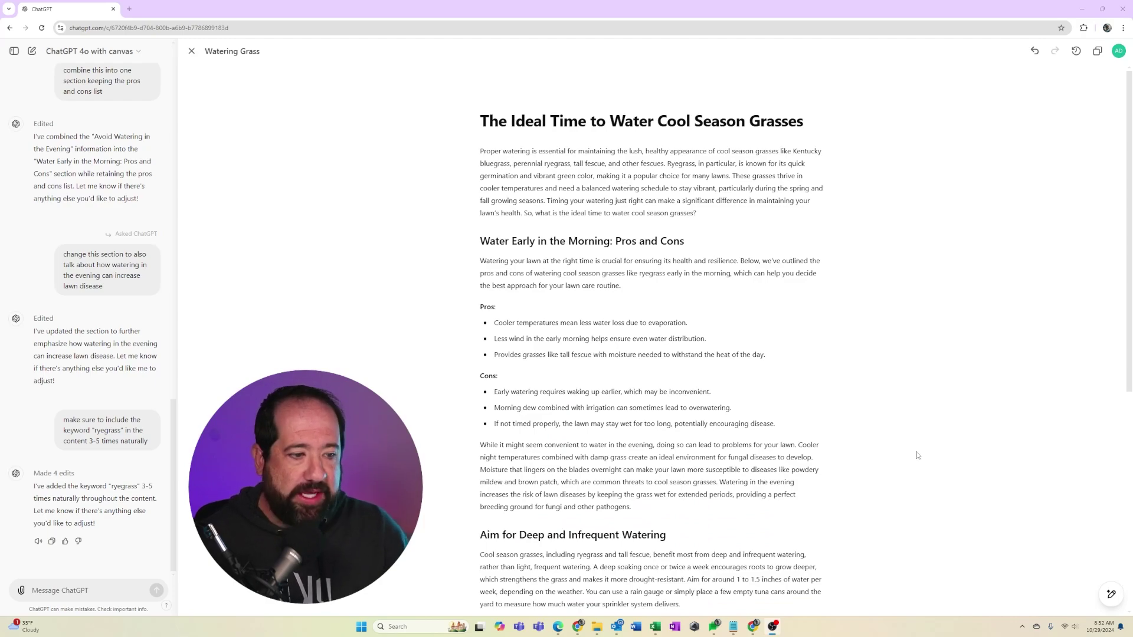
- Apply the canvas Add emojis edit across the article's headings and bullets
mouse_move(1111, 594)
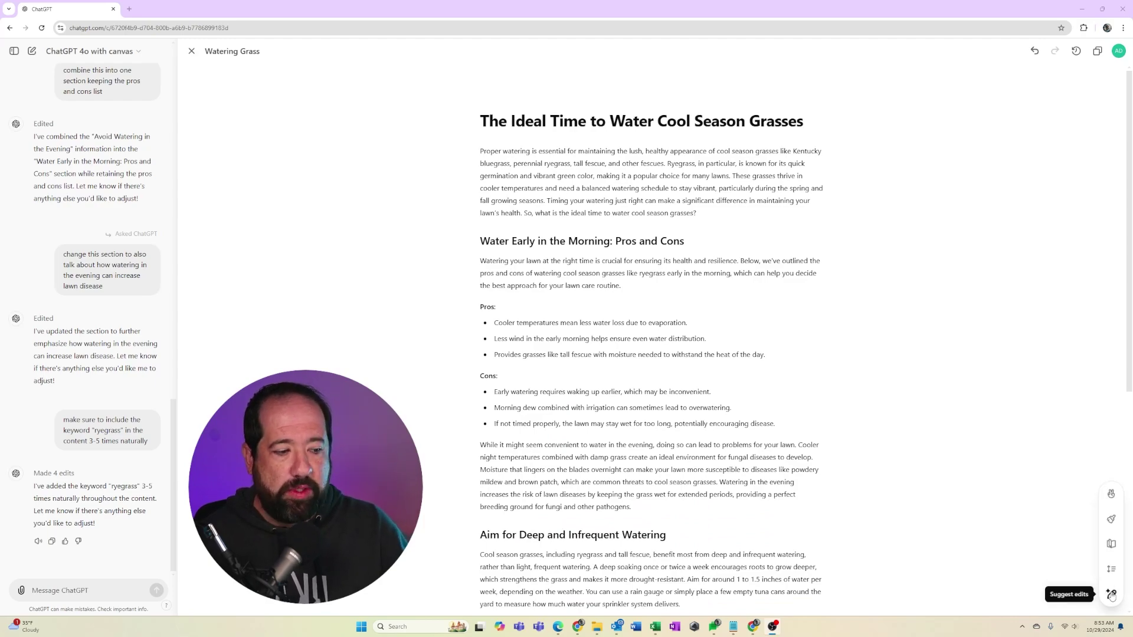
click(1111, 498)
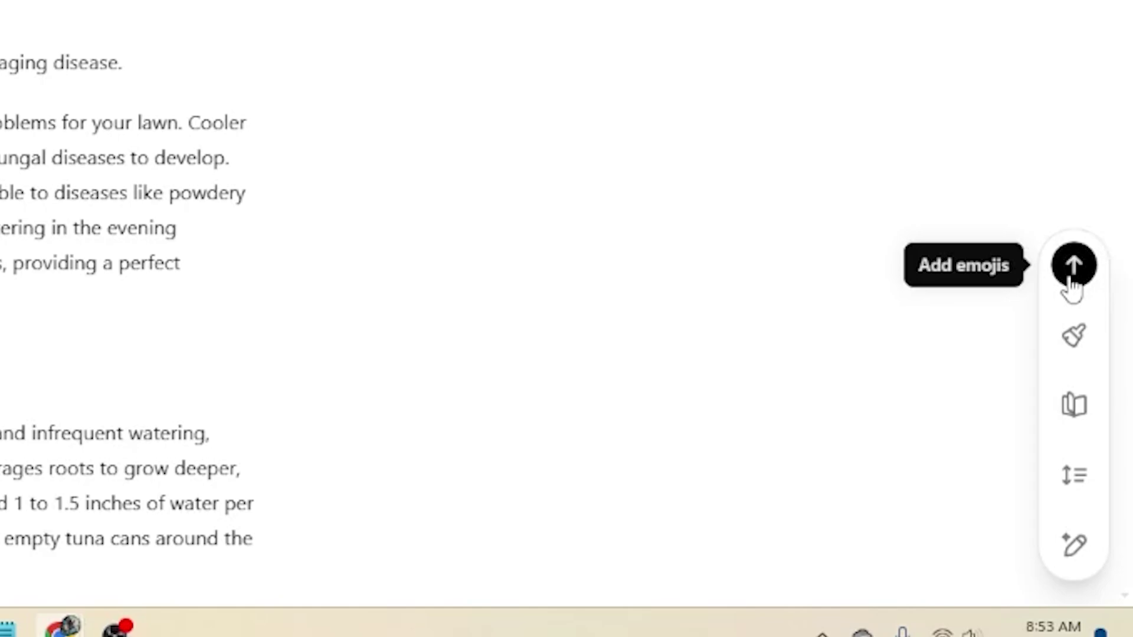
click(1071, 278)
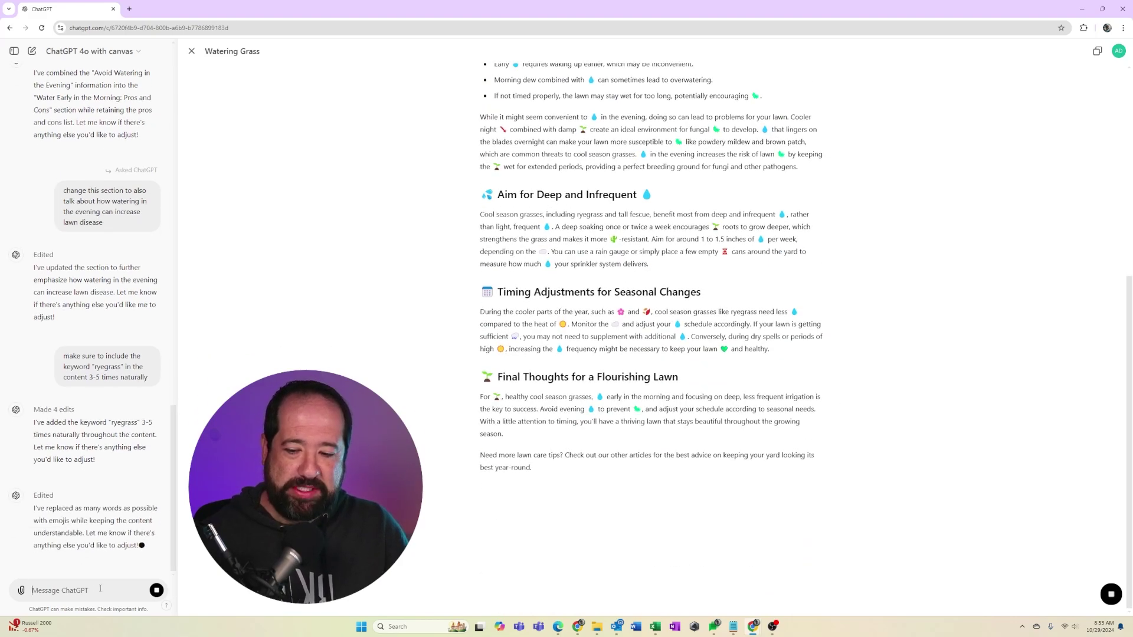
- Send 'reduce the number of emojis by 80%' and check the restored words in the article
text(red)
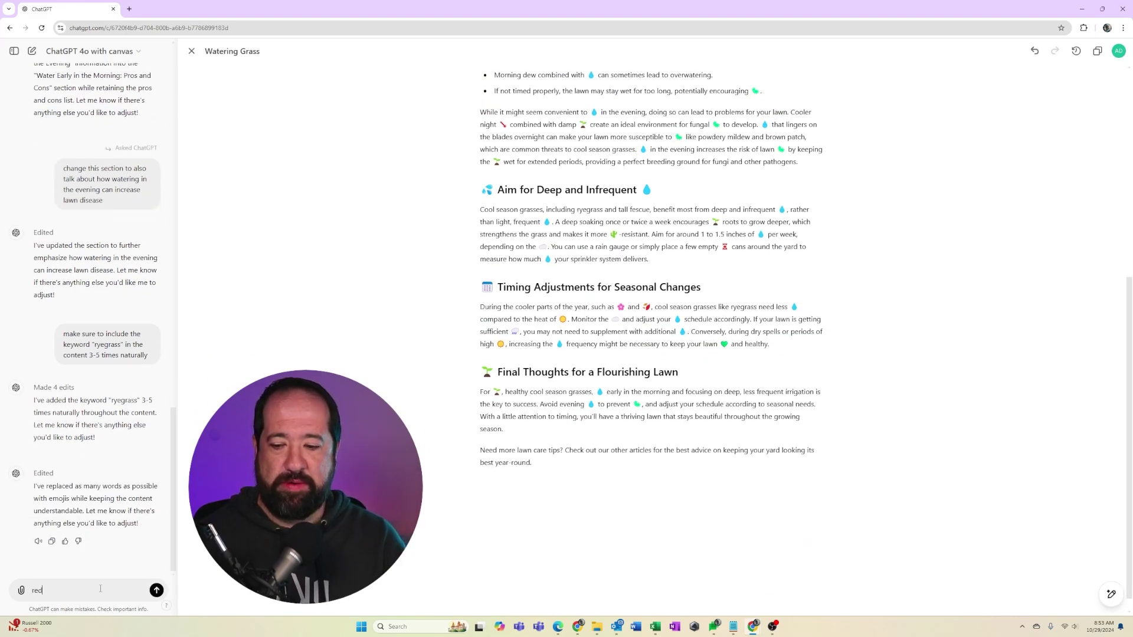
text(uce the number of emo)
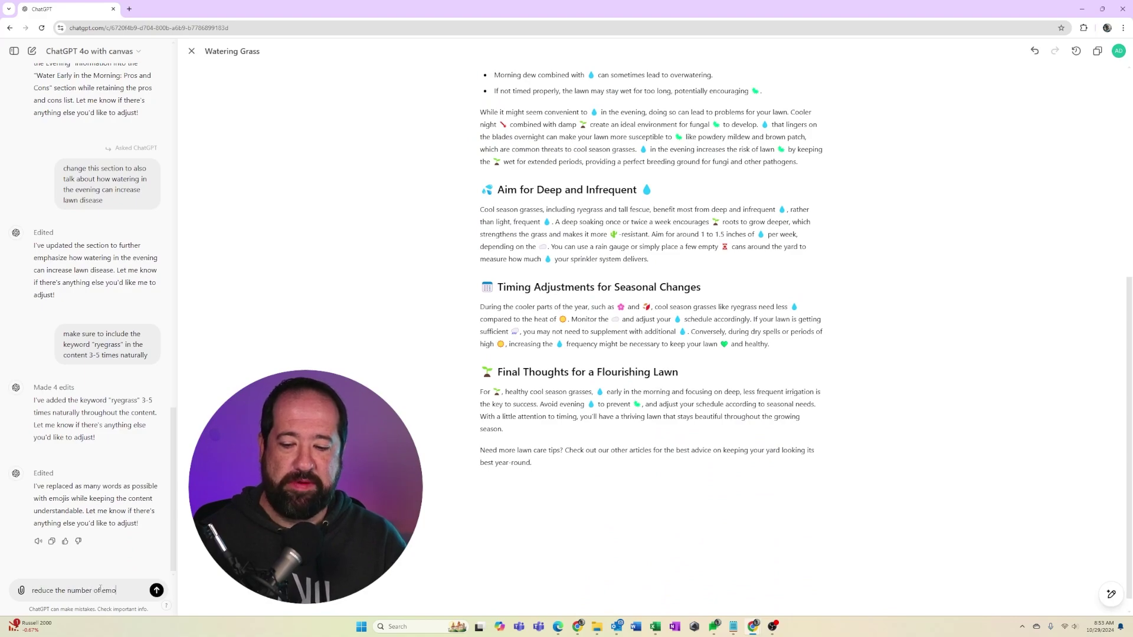
text(jis by 80%)
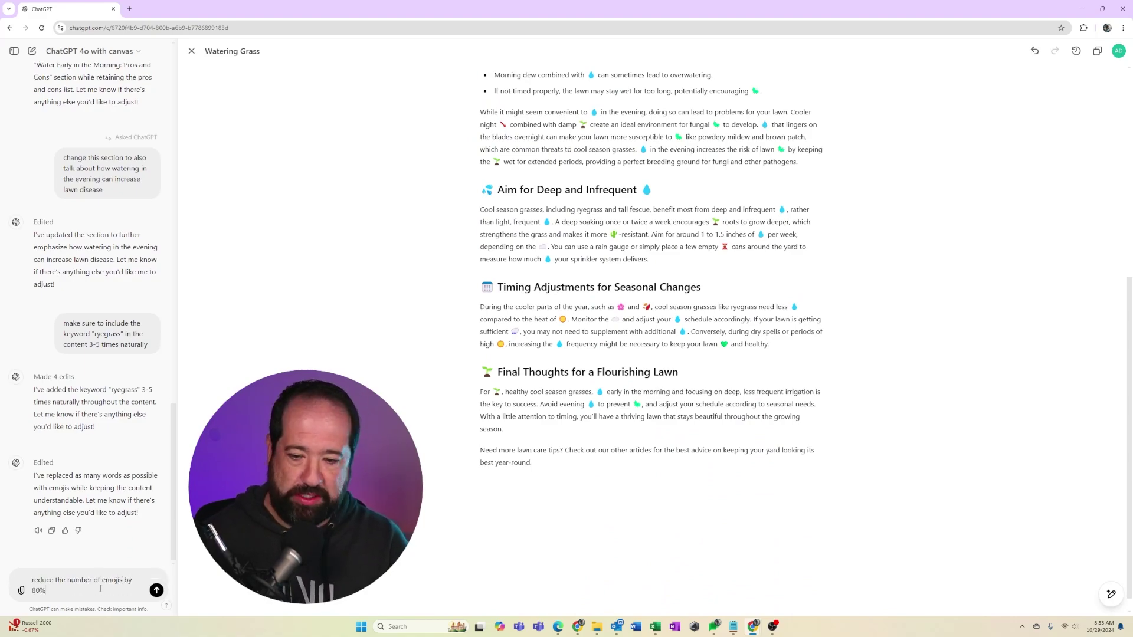
key(Return)
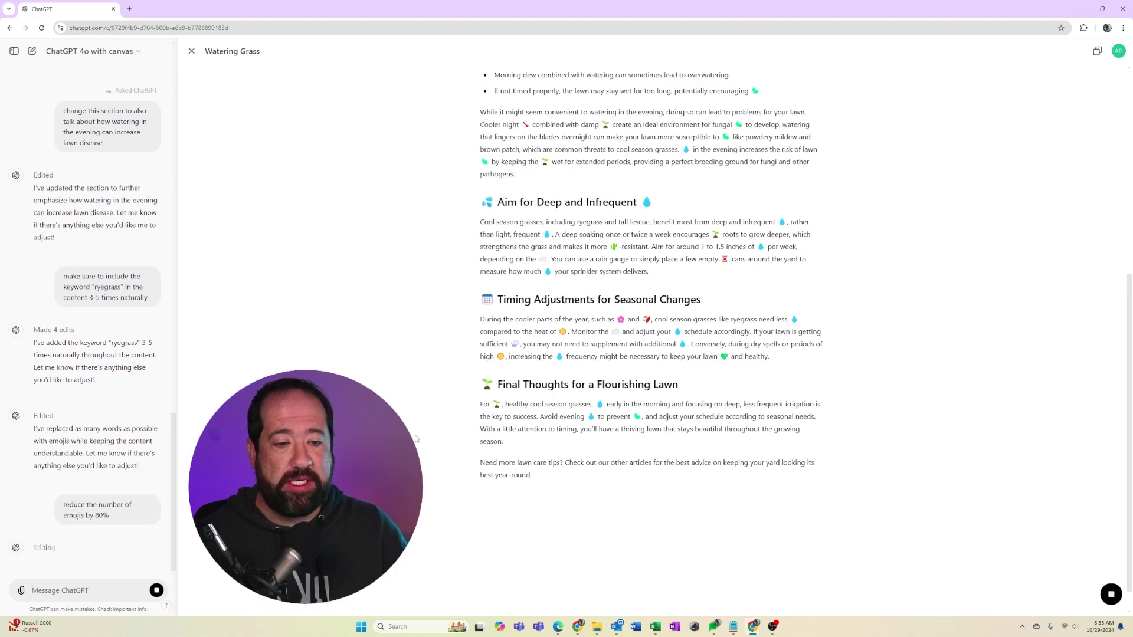
scroll(773, 317, up, 3)
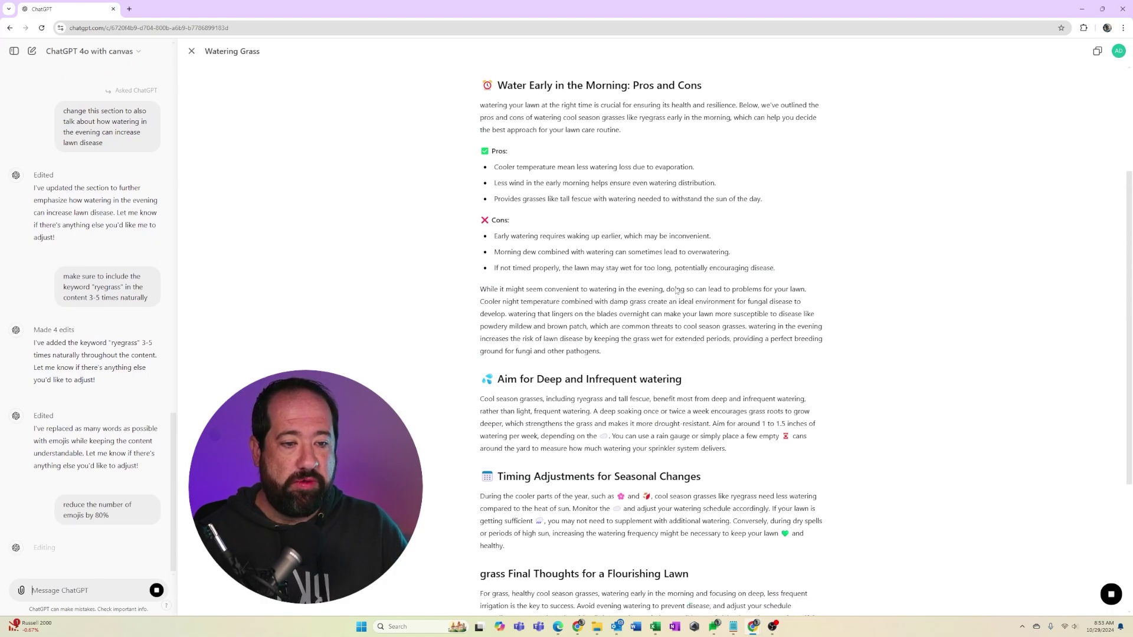
scroll(652, 388, down, 2)
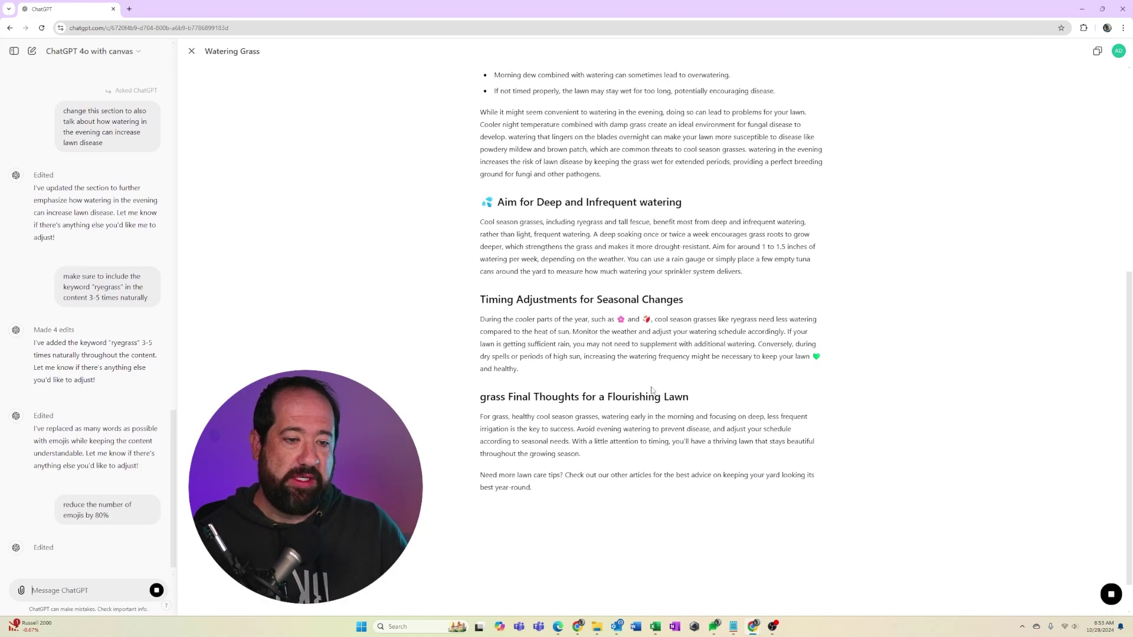
scroll(717, 383, up, 4)
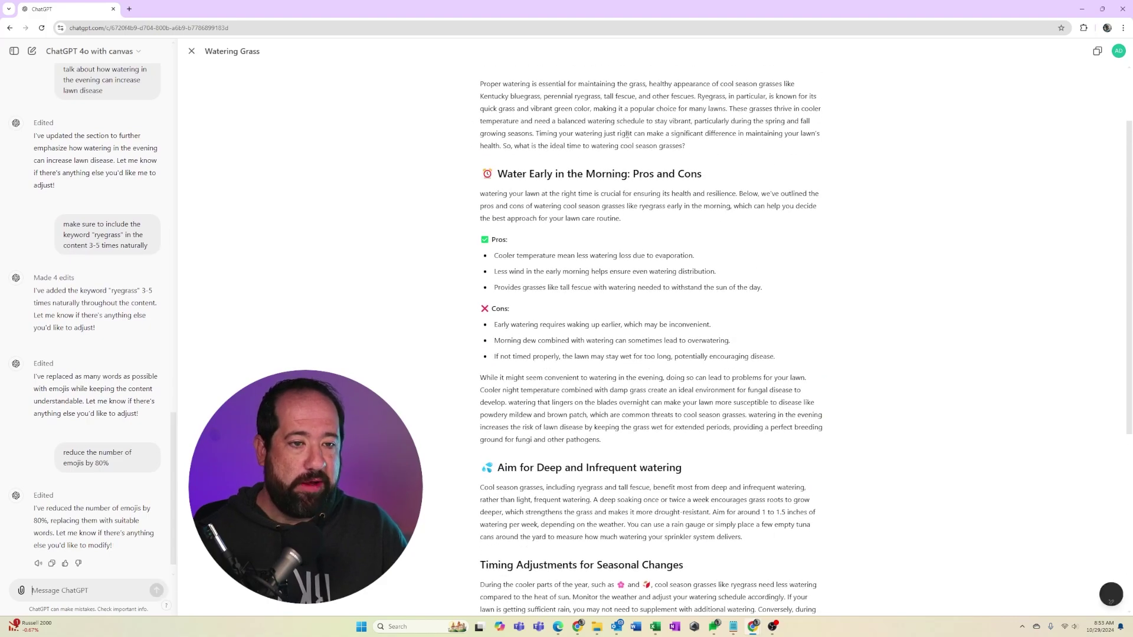
scroll(562, 416, down, 3)
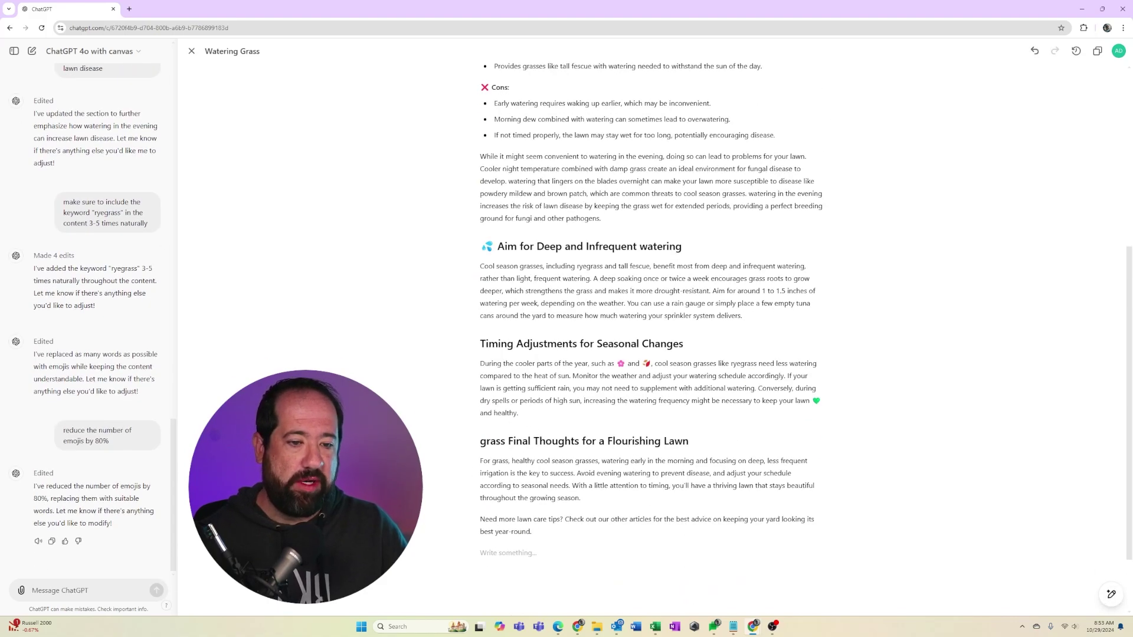
- Send 'remove all emojis' and check that only the Pros and Cons marks remain
click(94, 588)
text(remove )
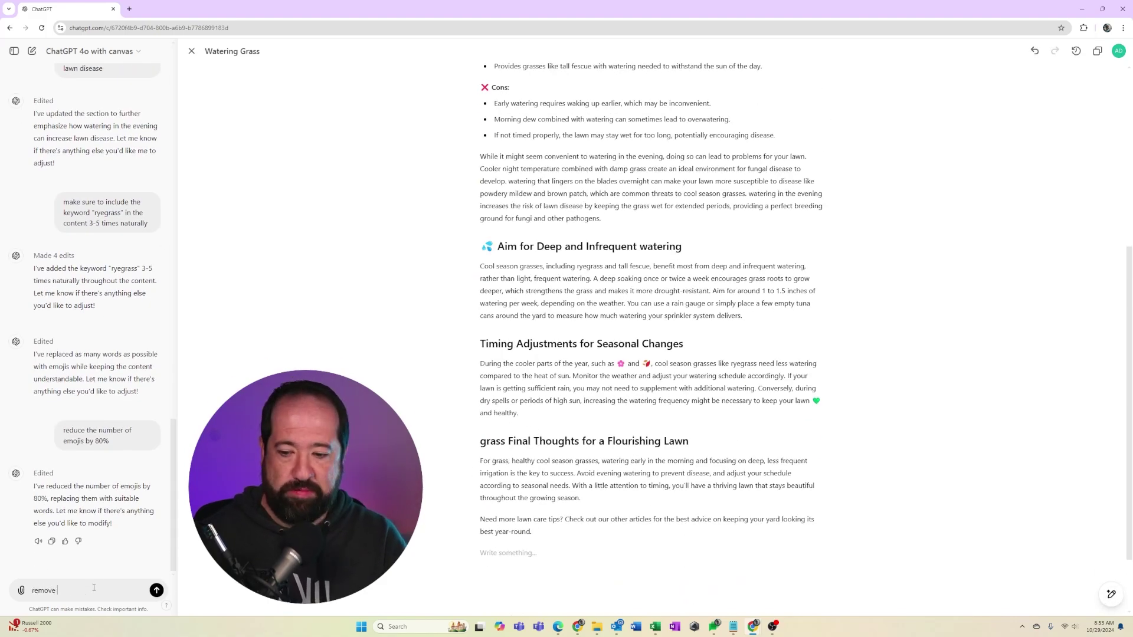
text(all emojis)
key(Return)
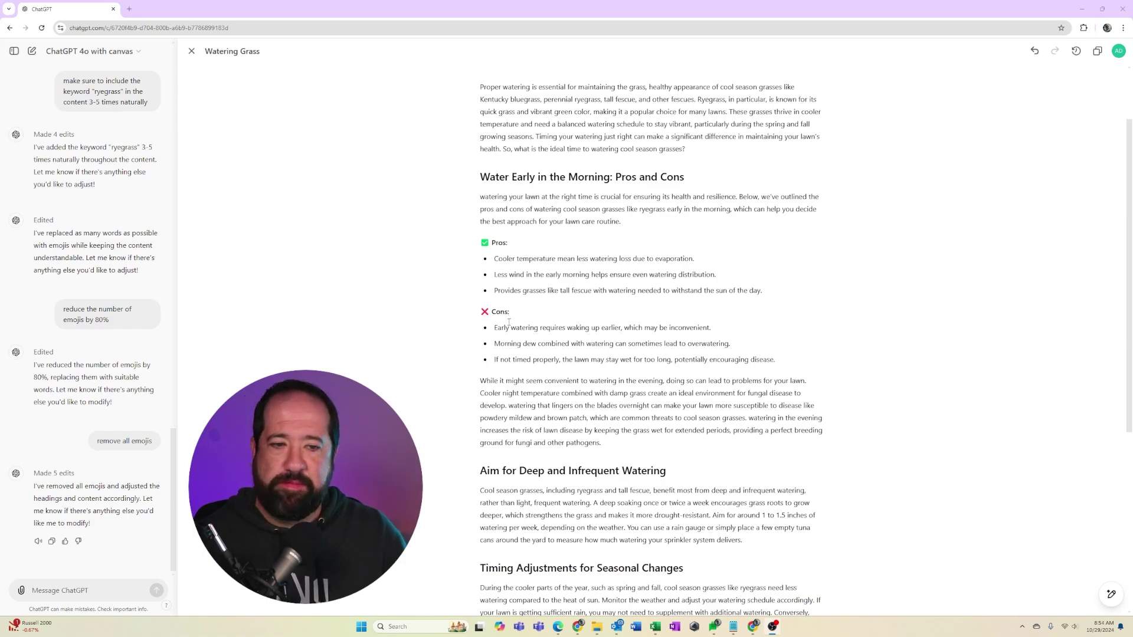
scroll(915, 405, down, 4)
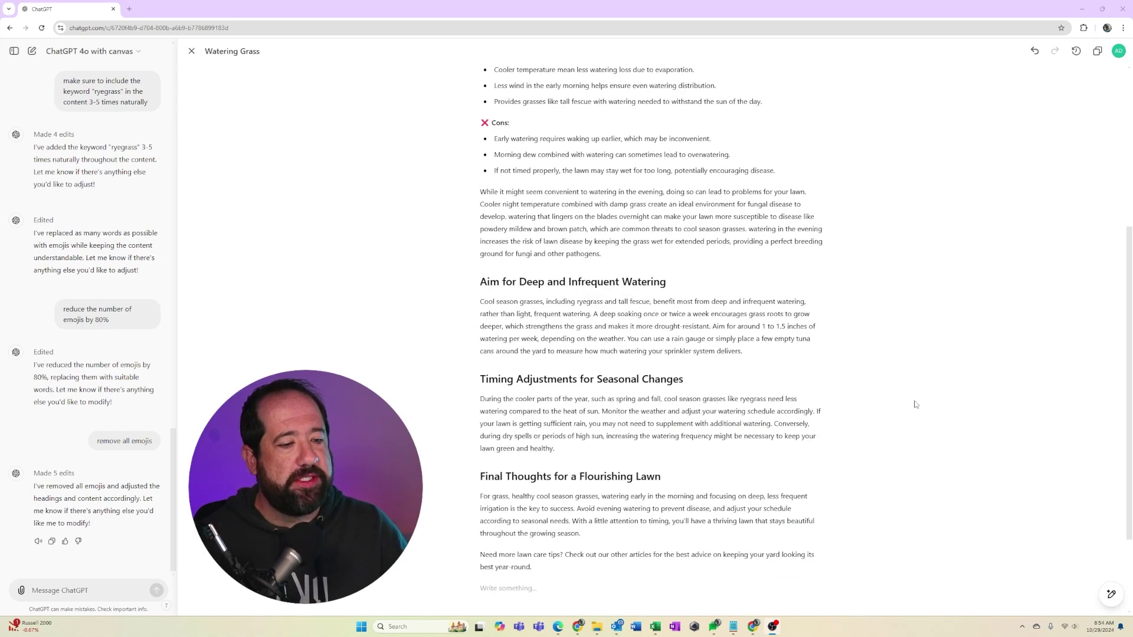
scroll(942, 466, up, 2)
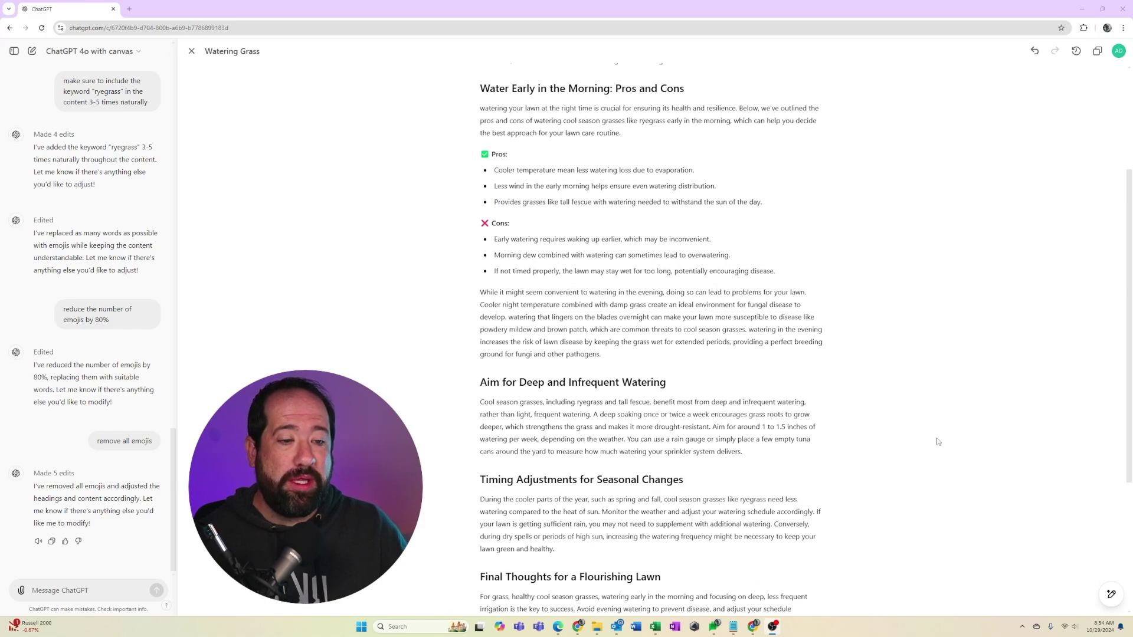
mouse_move(1110, 593)
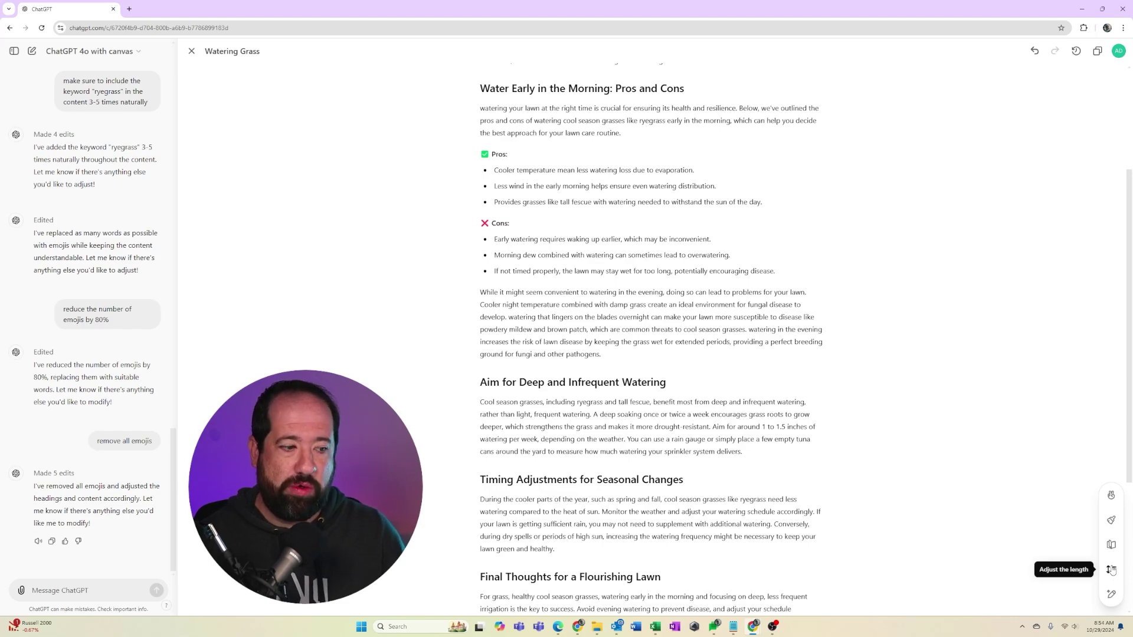
click(1111, 570)
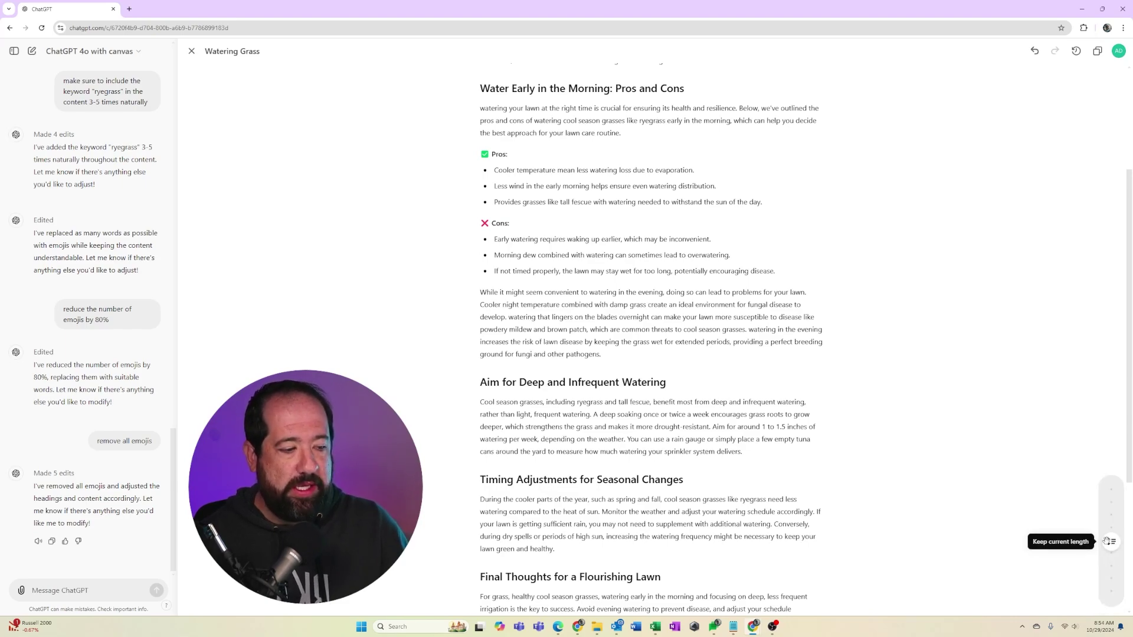
mouse_move(1108, 541)
mouse_down()
mouse_move(1111, 498)
mouse_move(1111, 561)
mouse_move(1111, 544)
mouse_up()
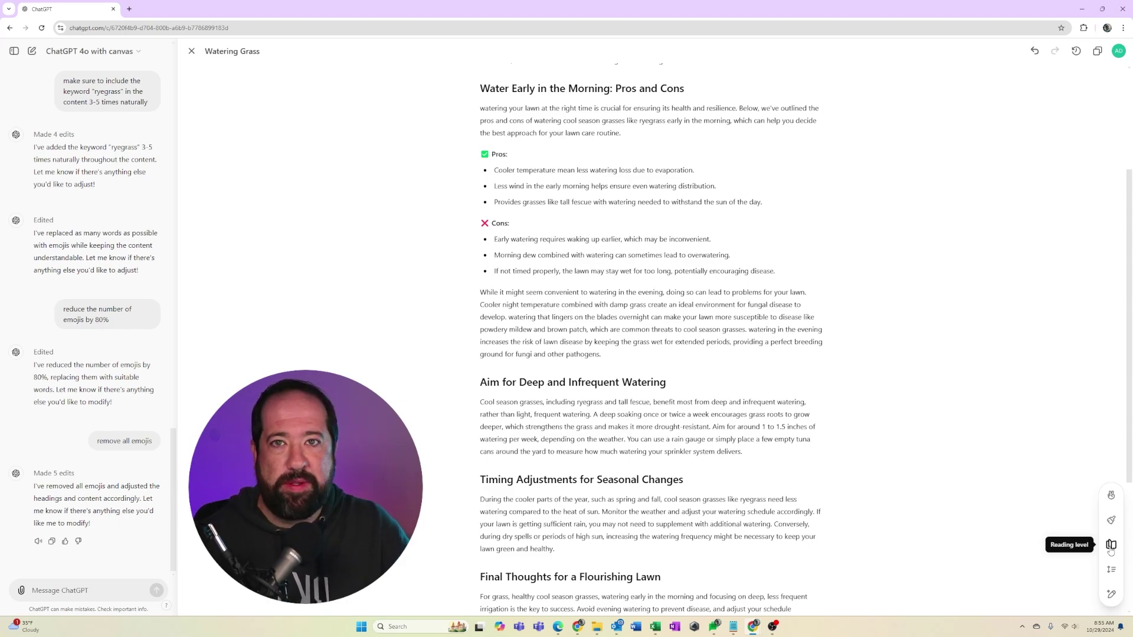
- Set the canvas reading level slider to Middle School and apply the rewrite
click(1111, 547)
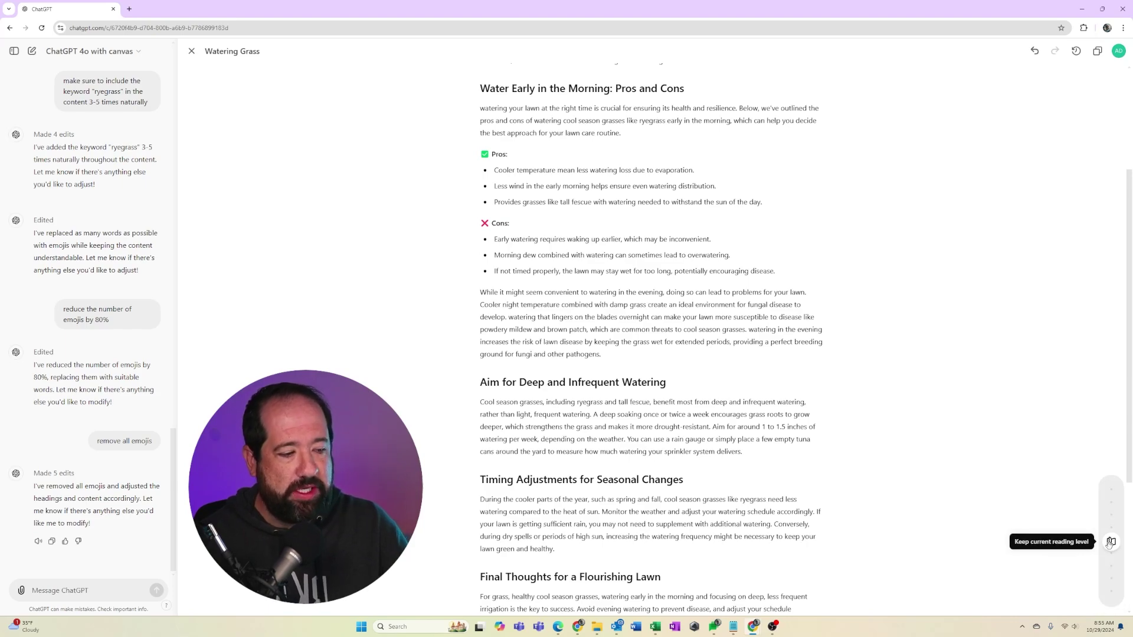
drag(1109, 543, 1109, 574)
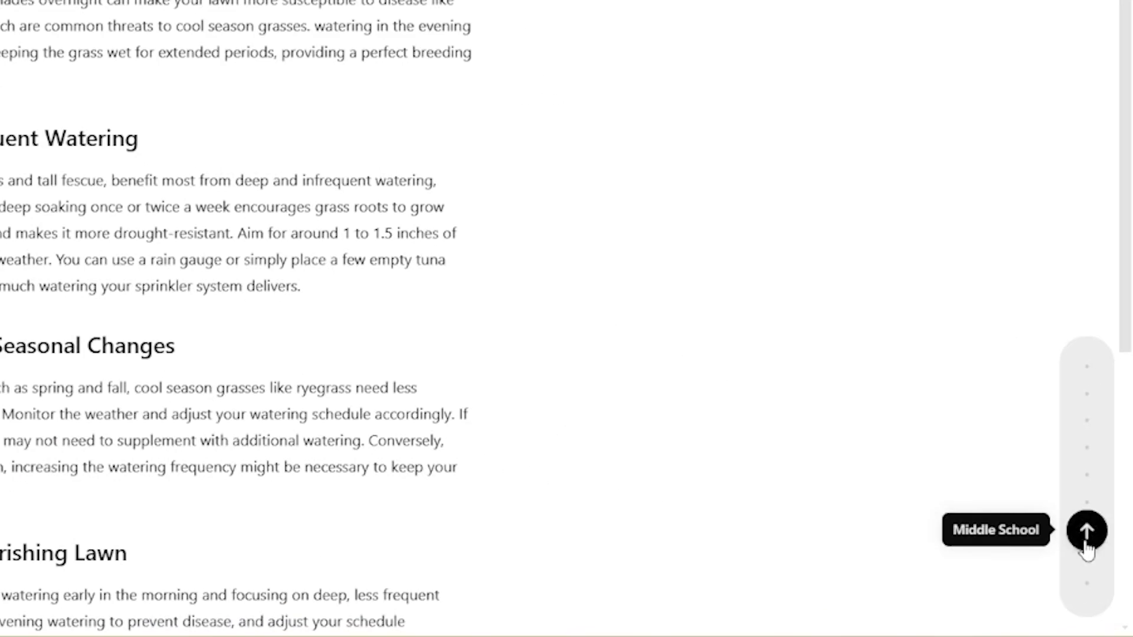
click(1085, 541)
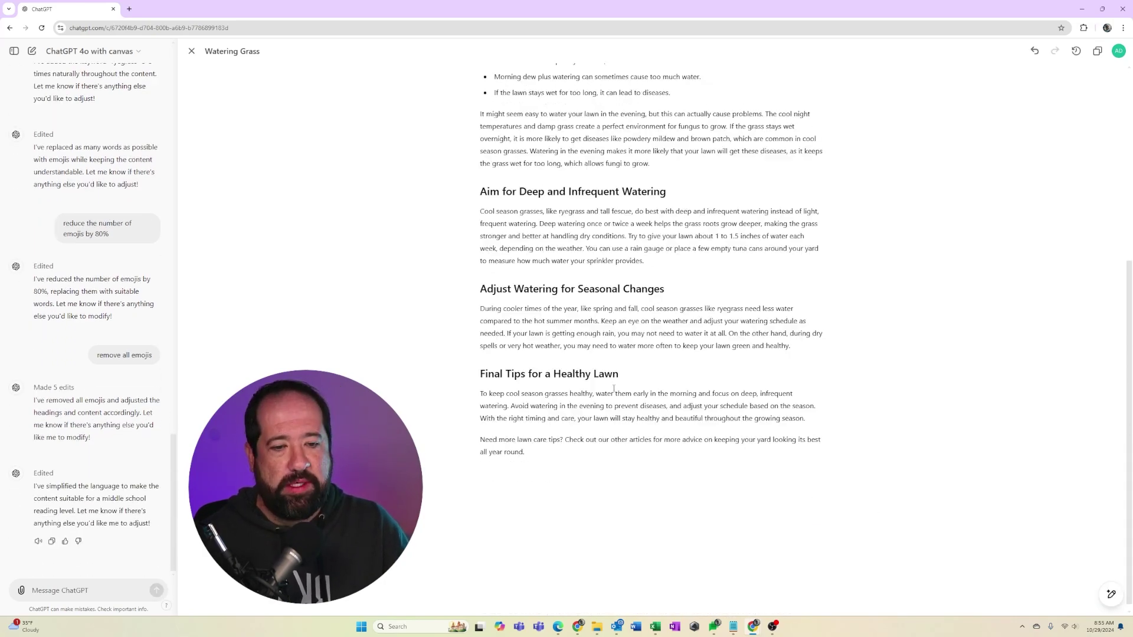
- Set the canvas length slider to Shorter to cut the article by about 50%
scroll(614, 388, up, 5)
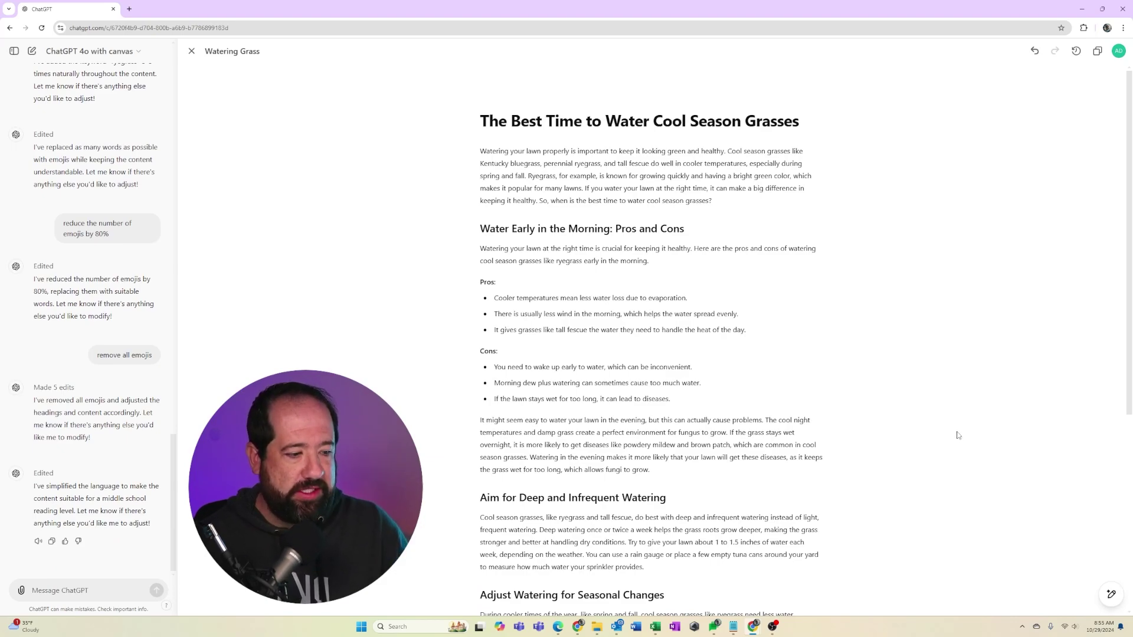
mouse_move(1109, 595)
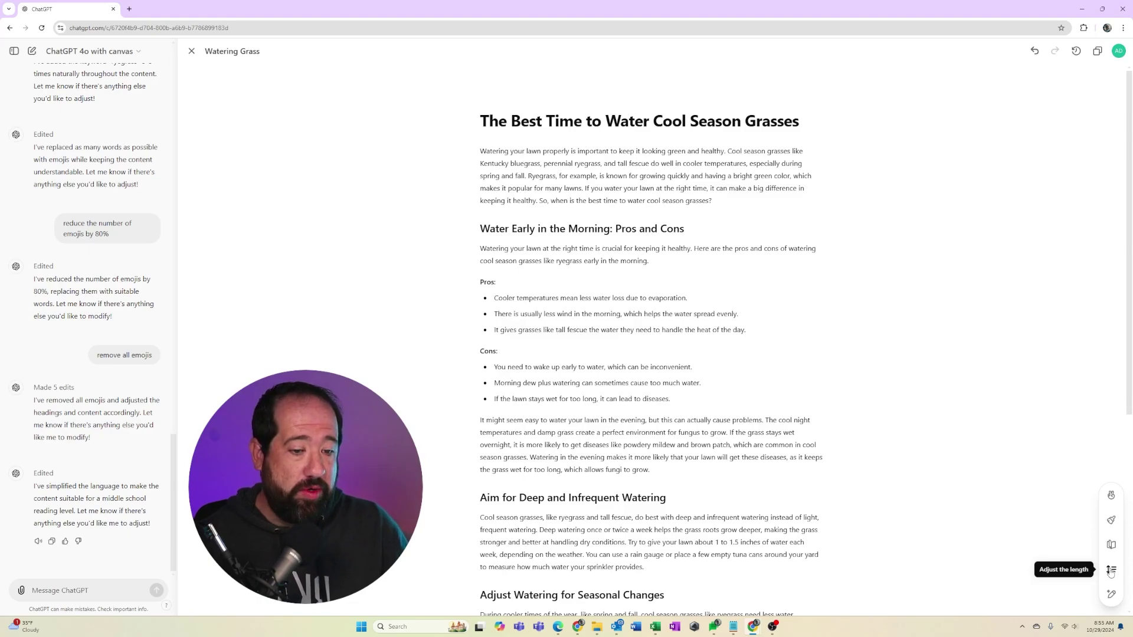
click(1110, 571)
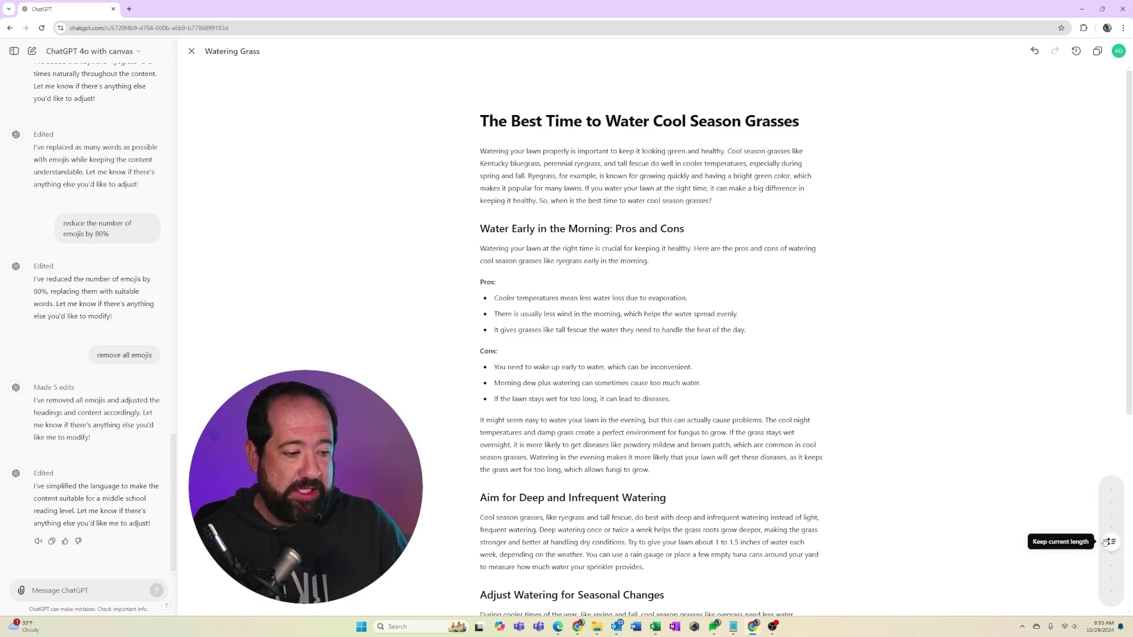
drag(1110, 544, 1110, 557)
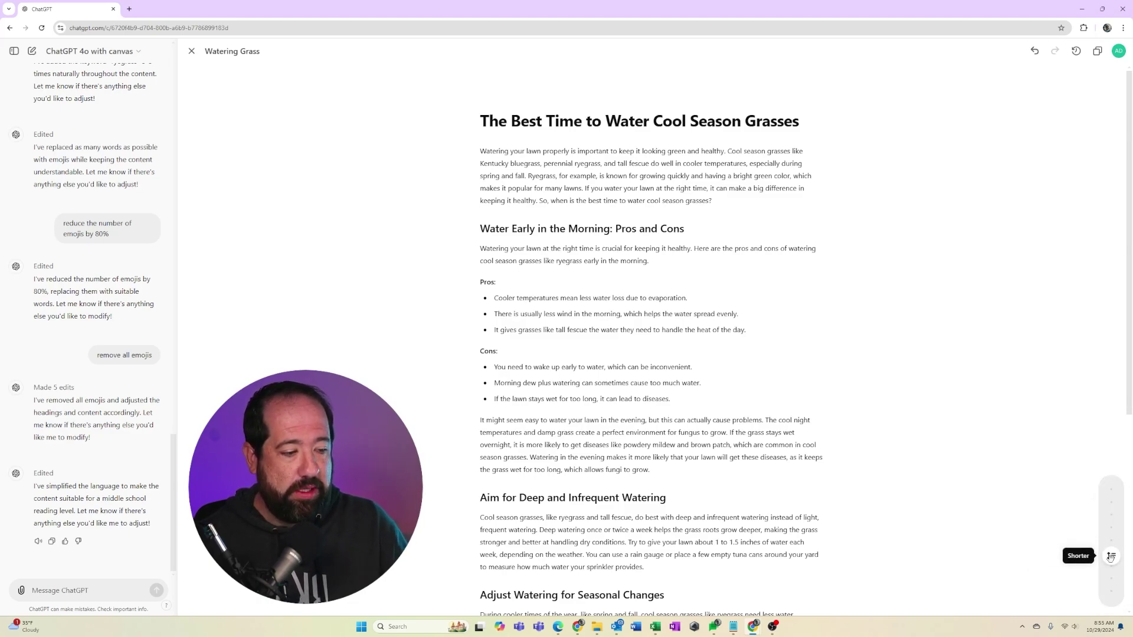
click(1110, 558)
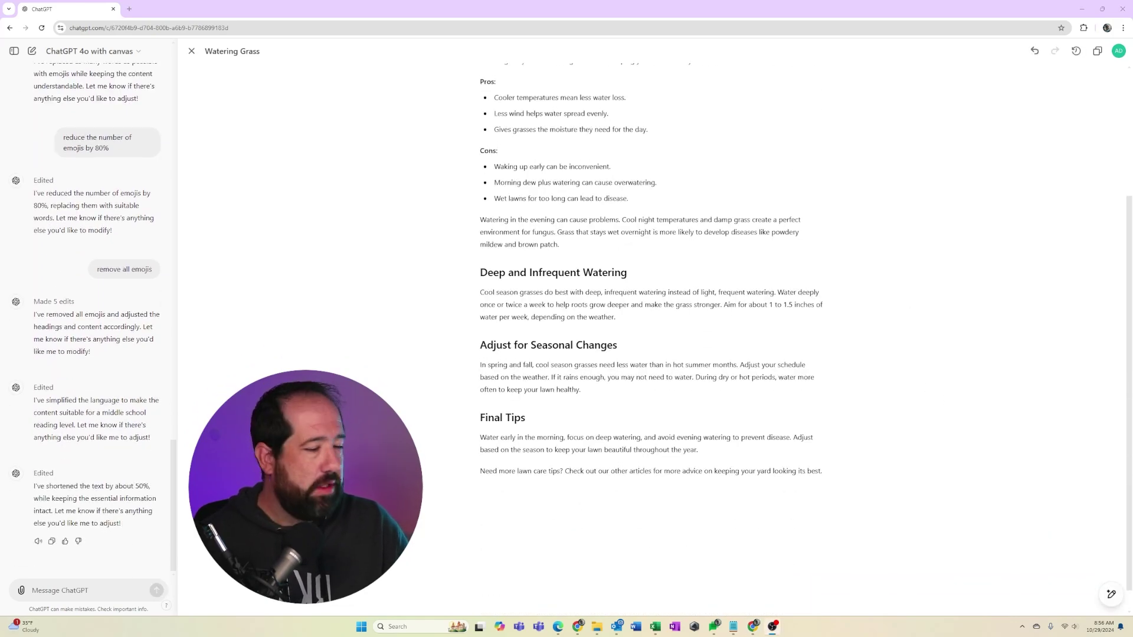
- Set the length slider to Longer and send; the request ends in a generation error
scroll(521, 333, up, 3)
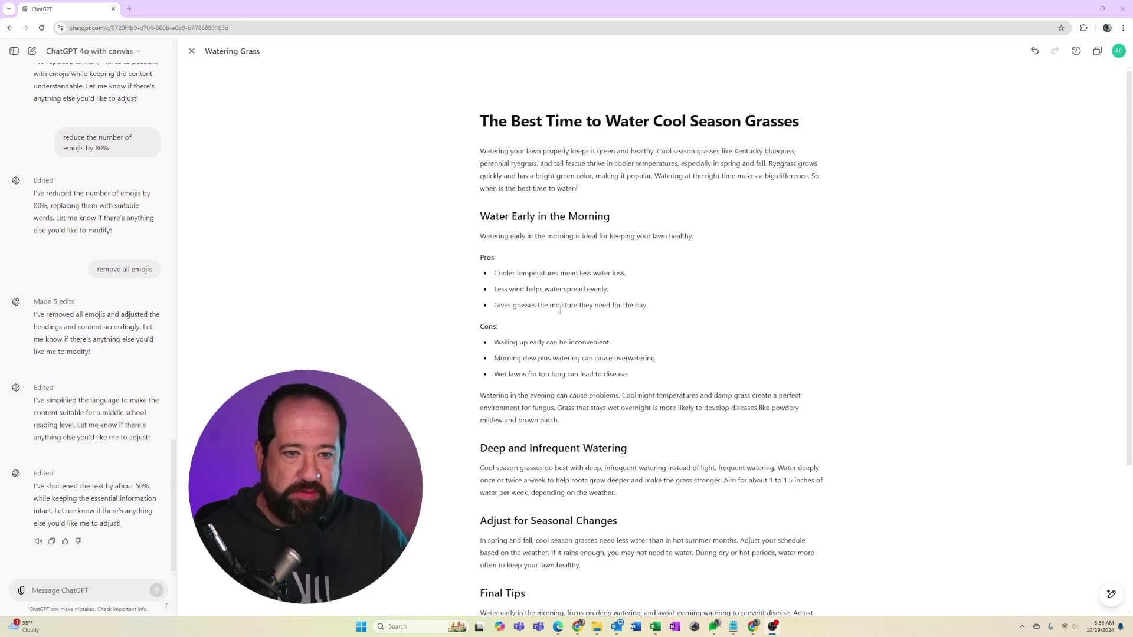
scroll(560, 309, down, 2)
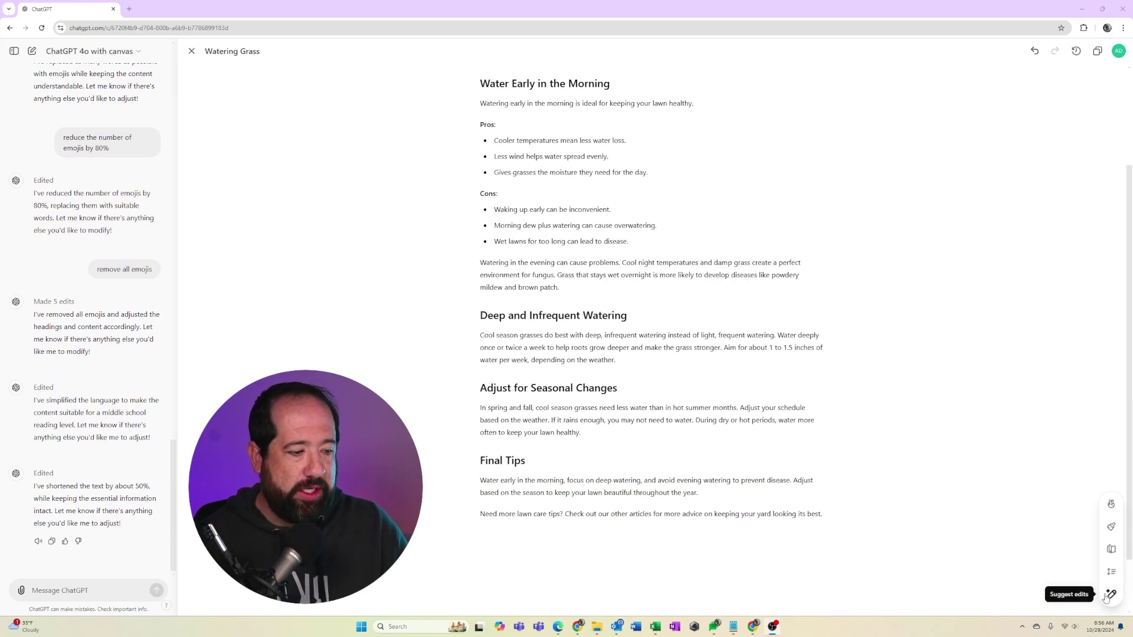
mouse_move(1112, 593)
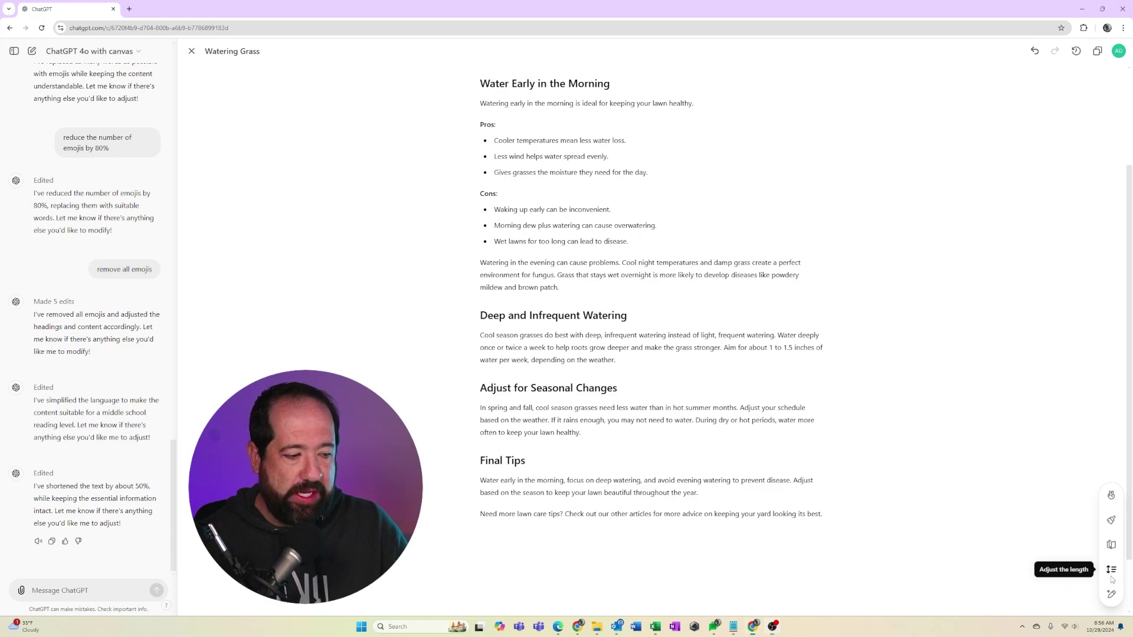
click(1112, 574)
drag(1108, 544, 1108, 528)
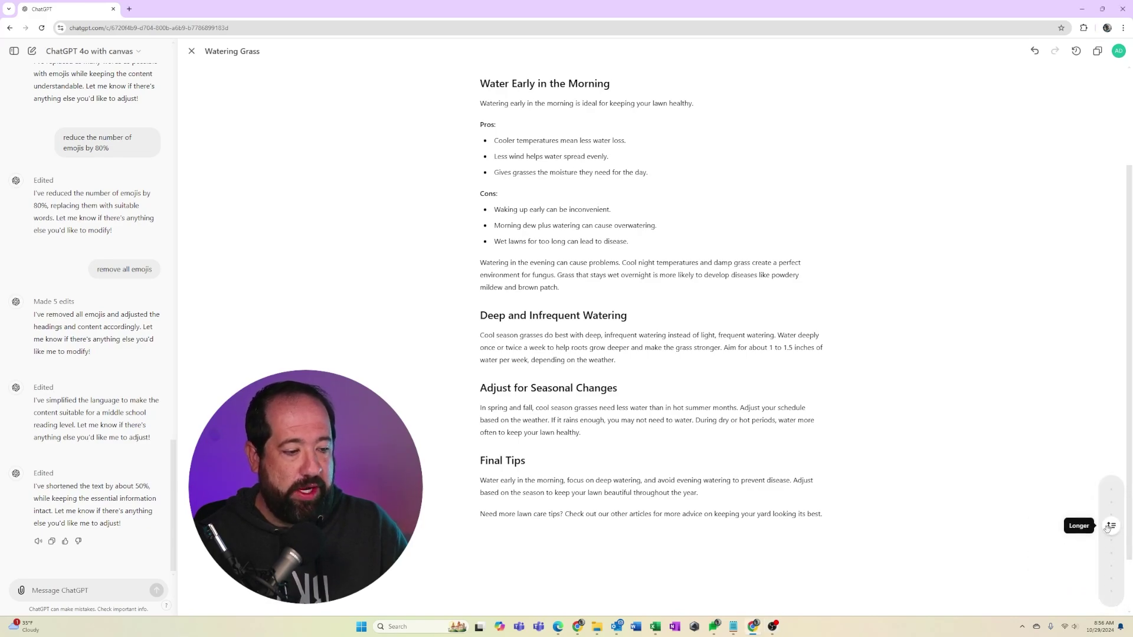
click(1109, 528)
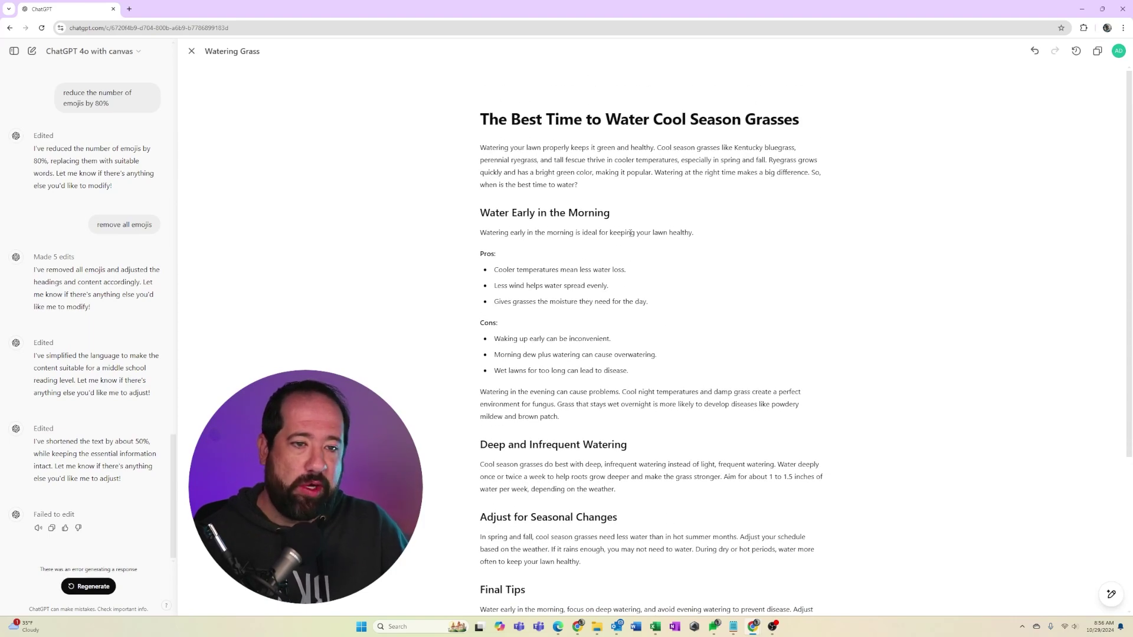
- Select the entire paragraph under the Adjust for Seasonal Changes heading
scroll(625, 370, down, 2)
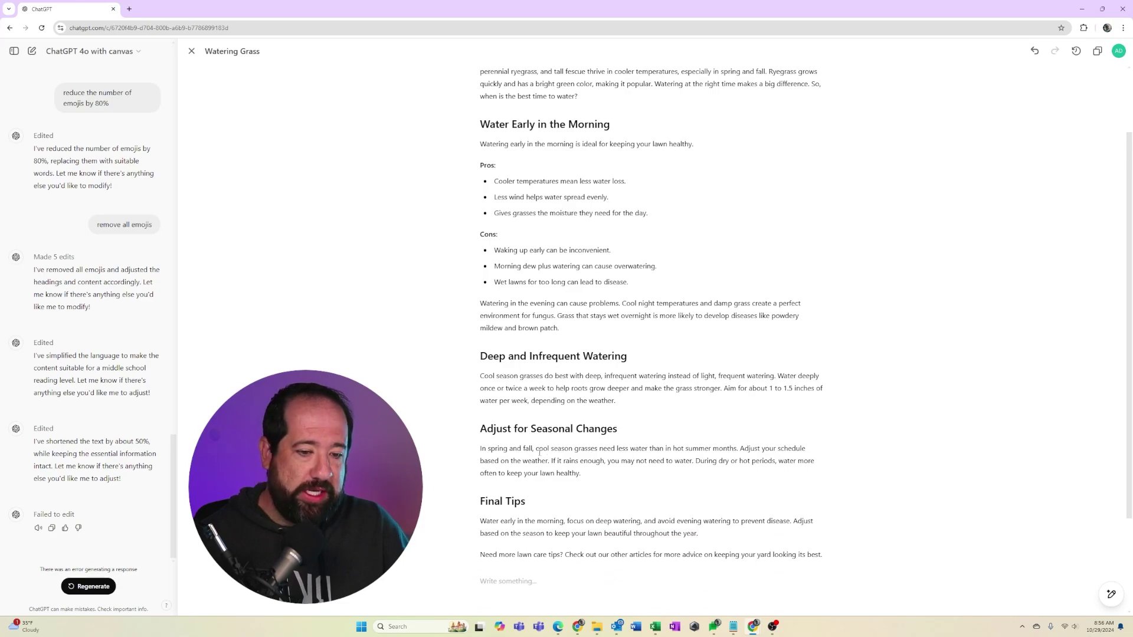
drag(550, 450, 543, 469)
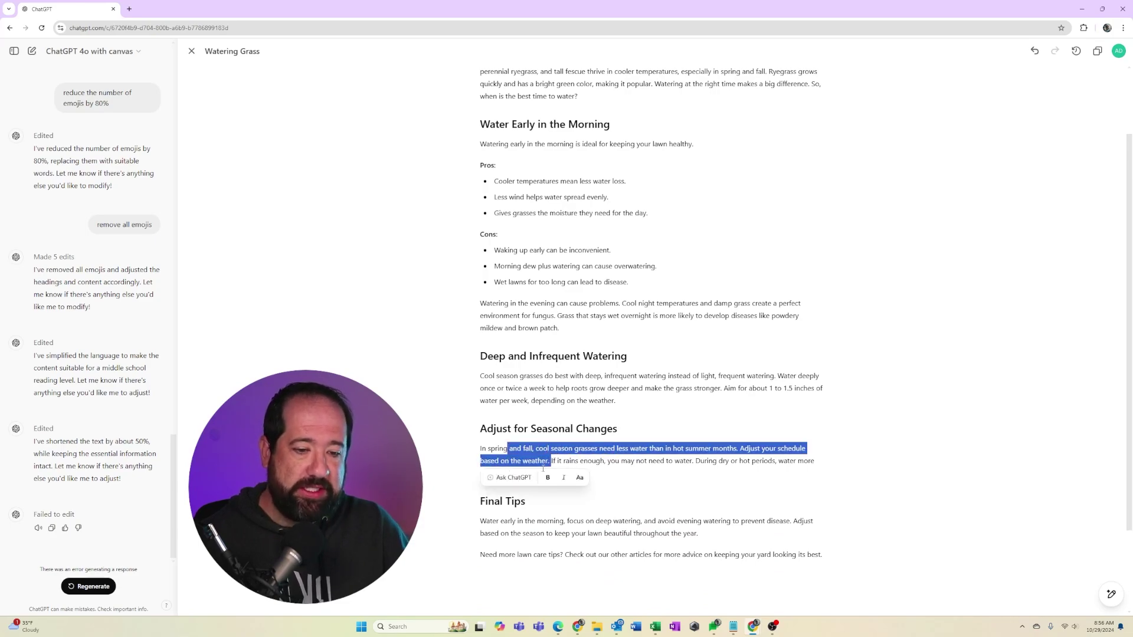
click(616, 464)
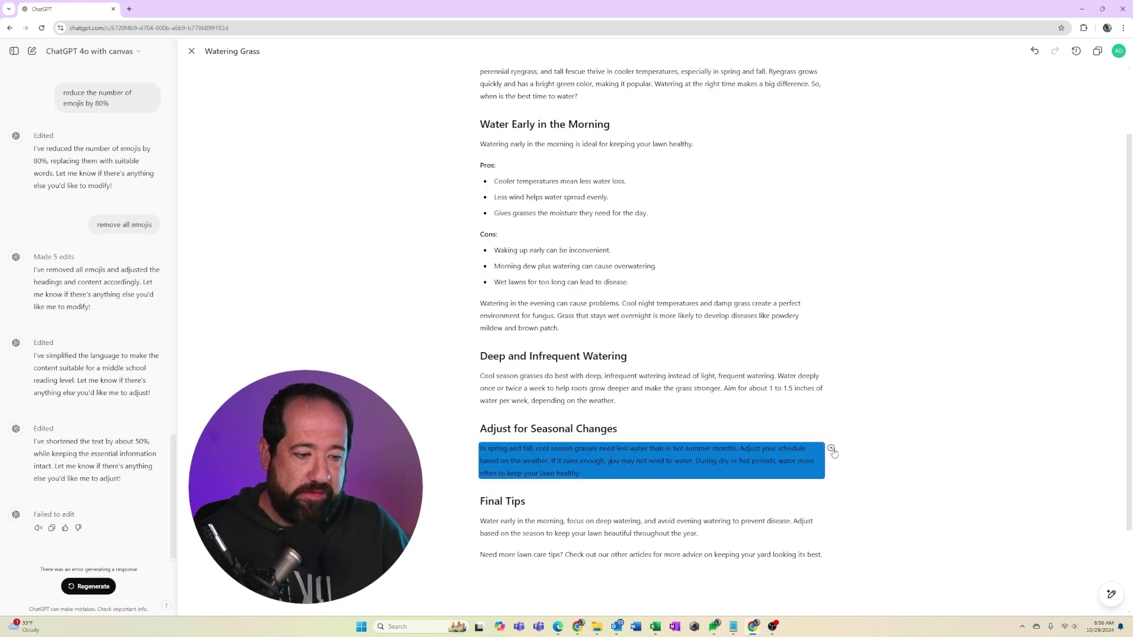